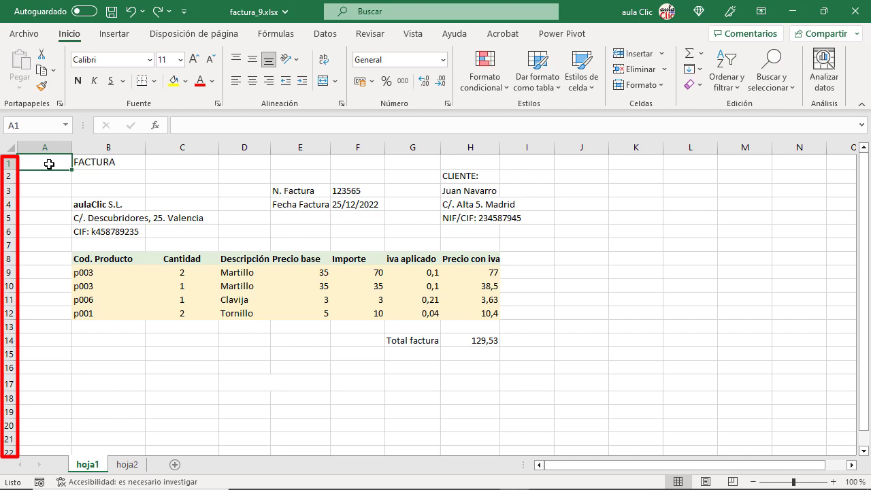
- Insert a blank row at row 7, above the product table header
right_click(6, 245)
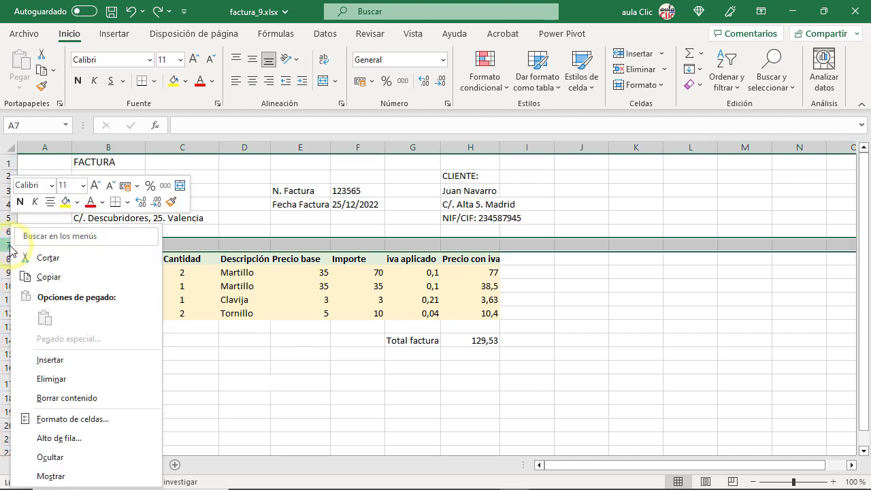
click(58, 361)
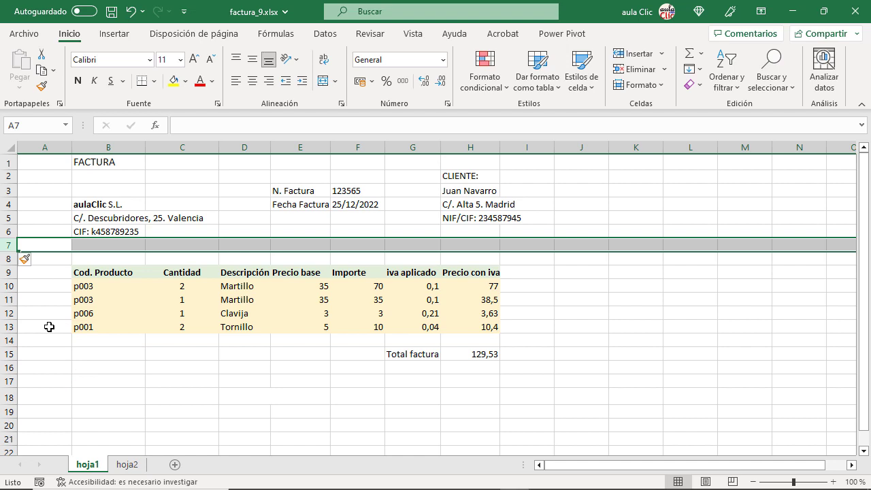
click(51, 271)
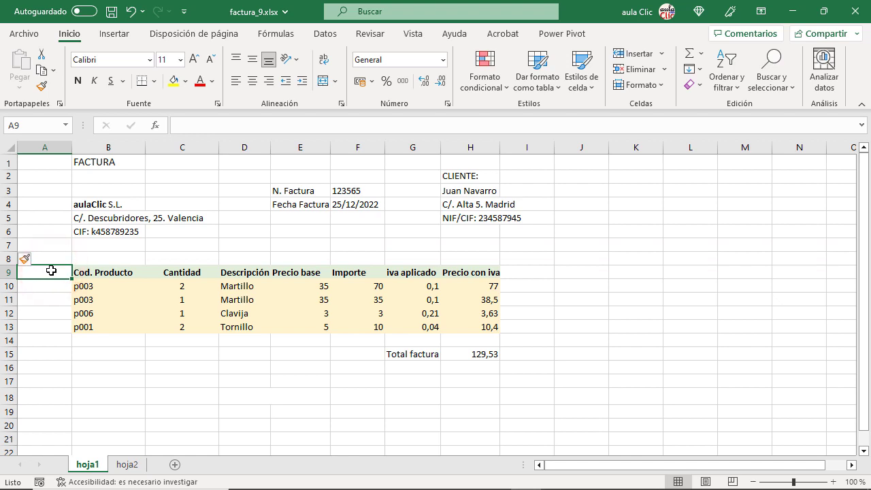
- Insert a blank row at row 14, just above Total factura, using Inicio's Insertar
click(5, 339)
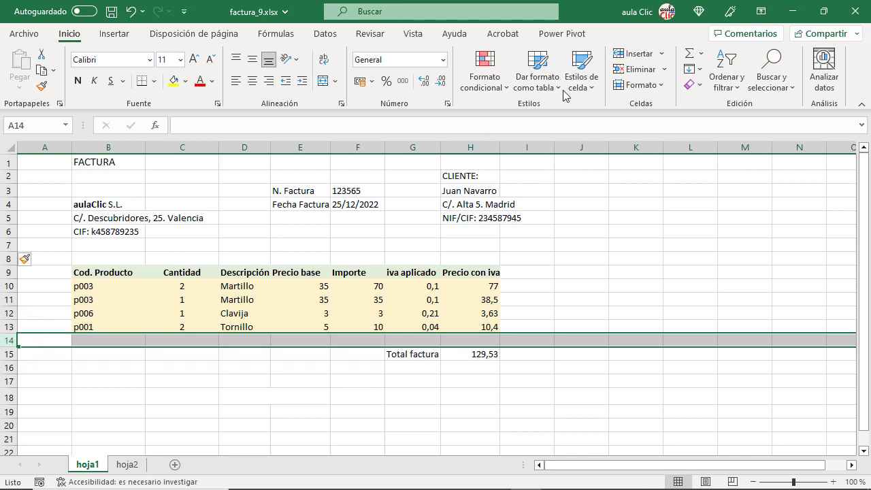
click(626, 56)
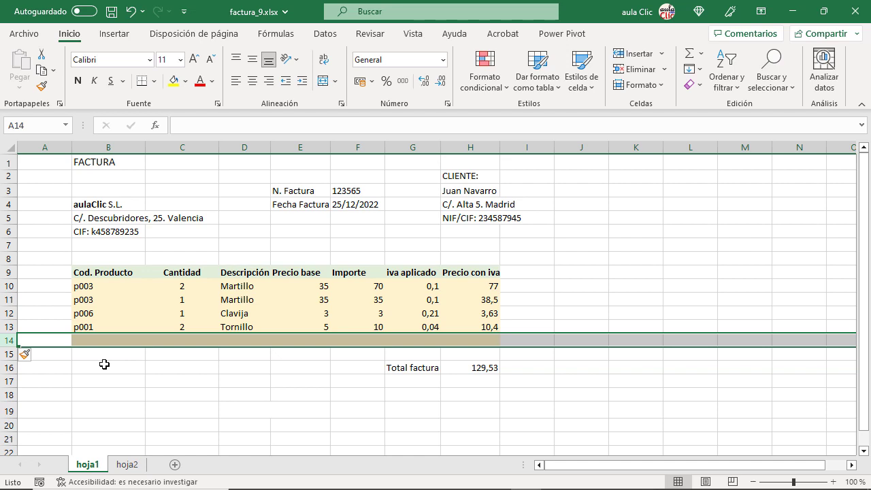
click(104, 365)
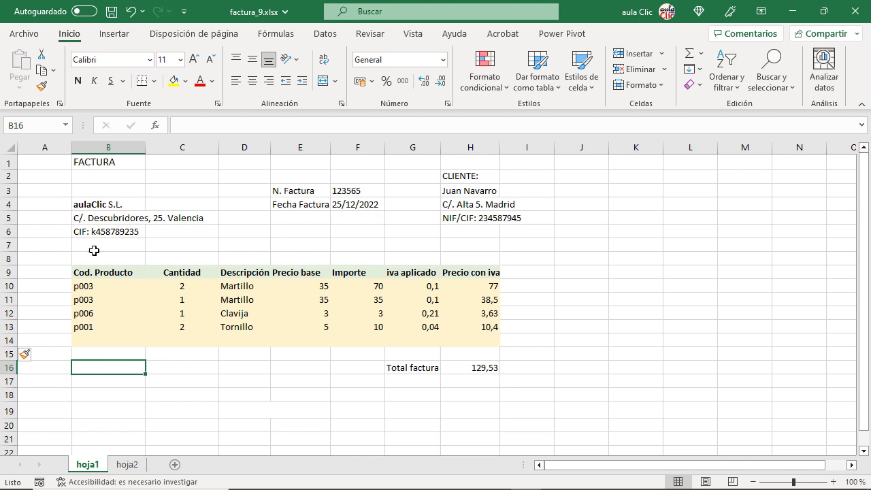
- Undo three times so both inserted blank rows disappear and Total factura returns to row 14
click(128, 11)
click(128, 11)
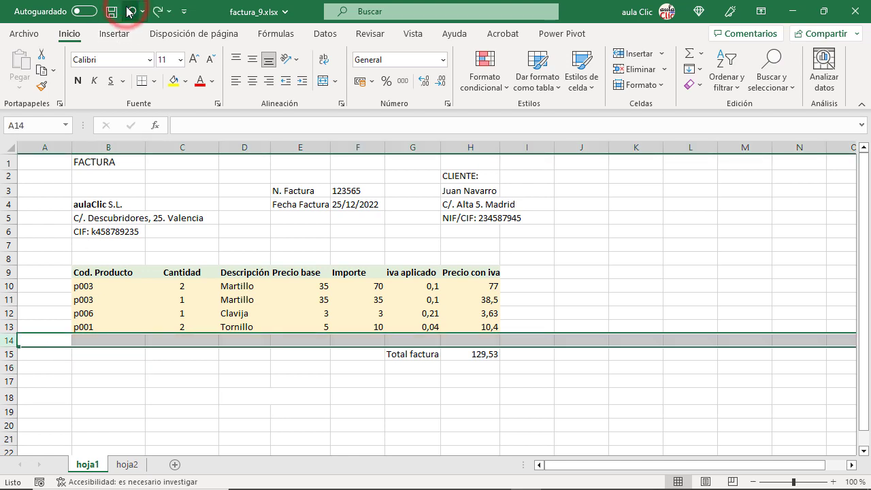
click(128, 10)
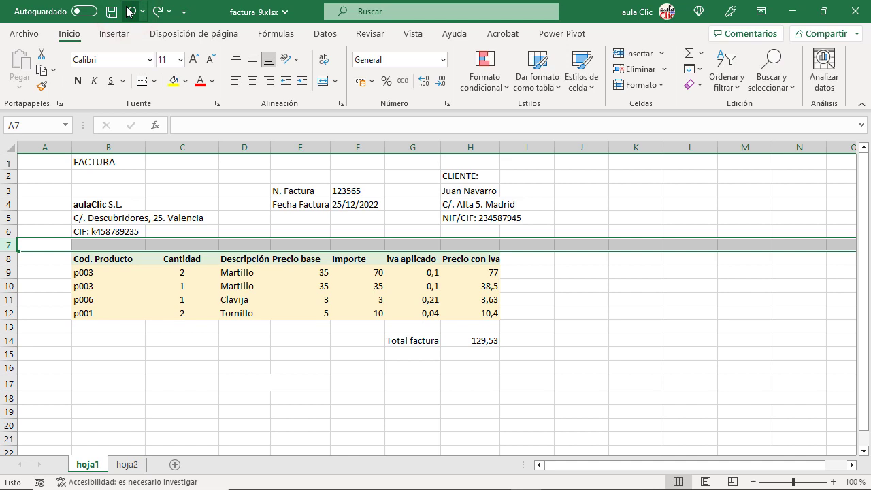
click(86, 337)
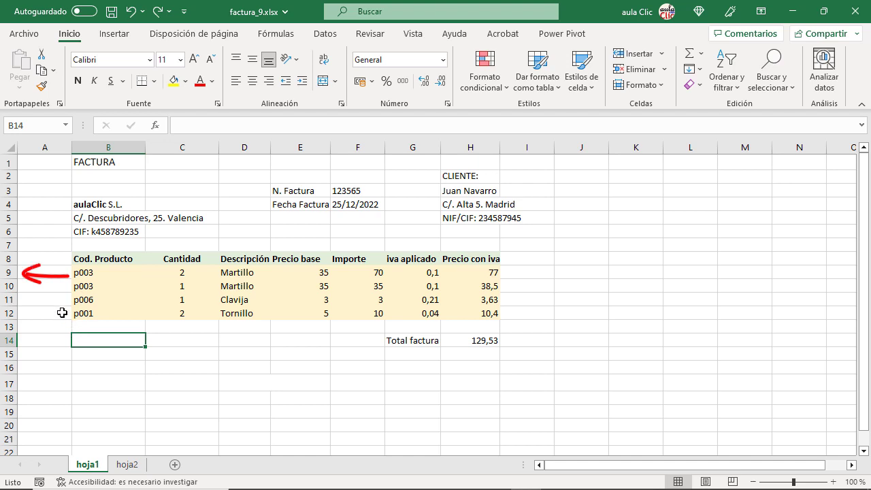
right_click(9, 272)
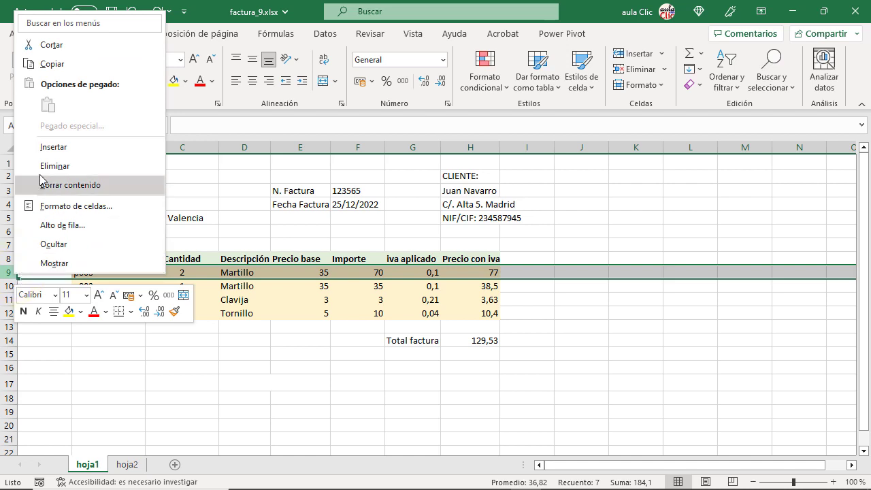
click(54, 146)
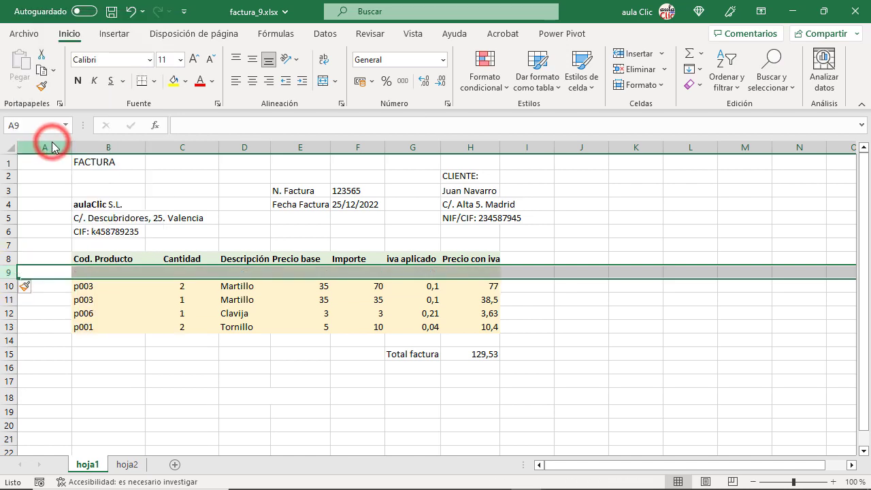
click(54, 297)
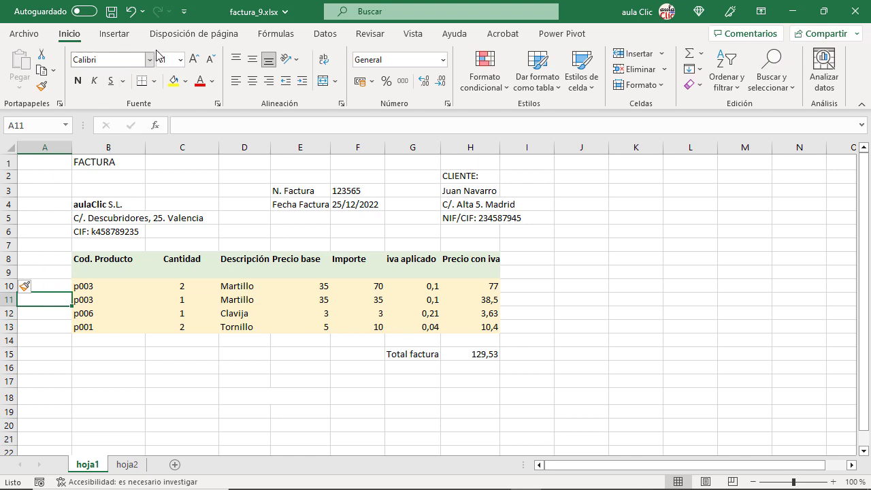
click(131, 10)
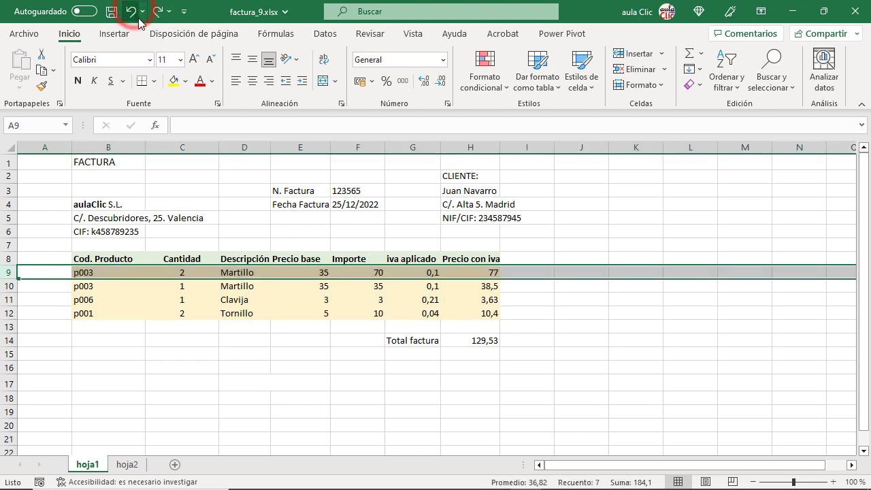
click(10, 285)
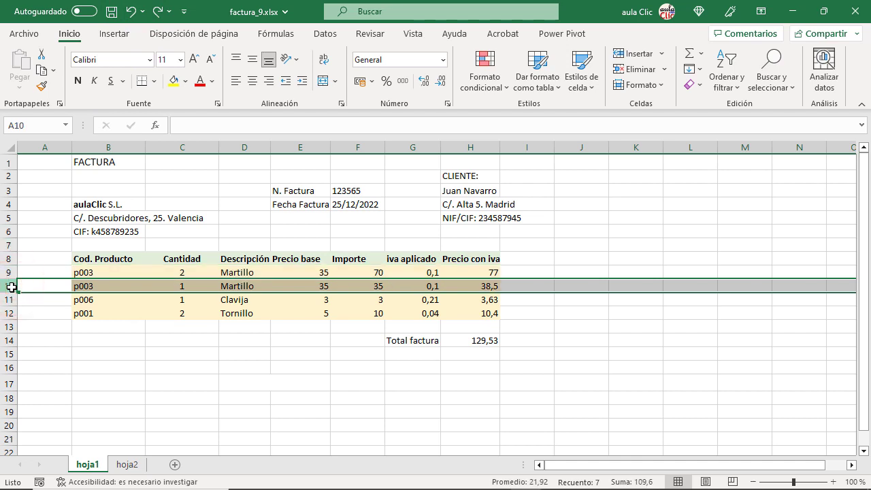
right_click(11, 287)
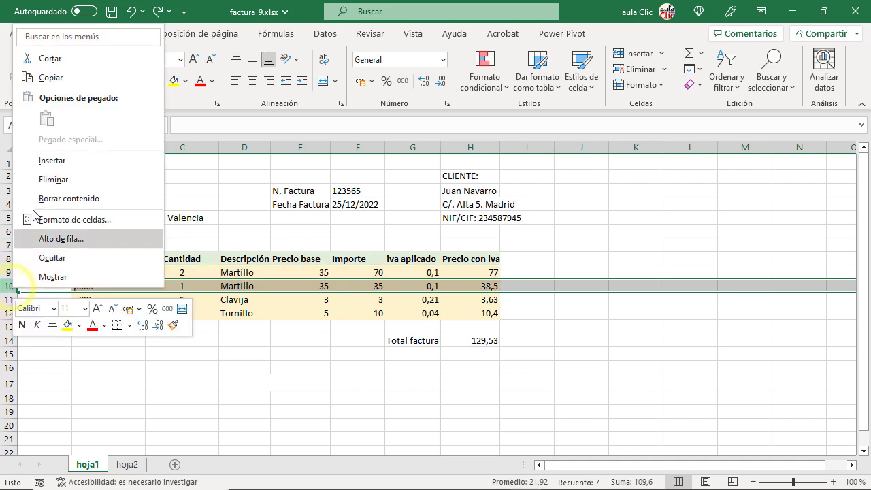
click(42, 163)
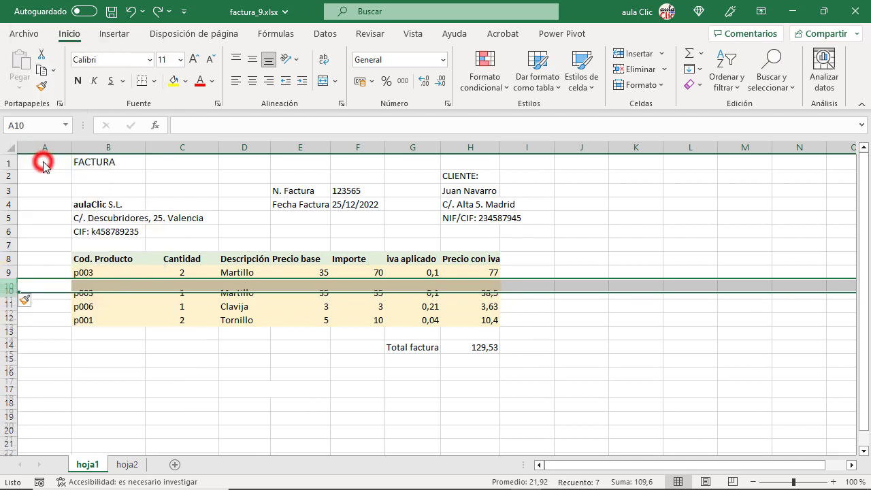
click(40, 311)
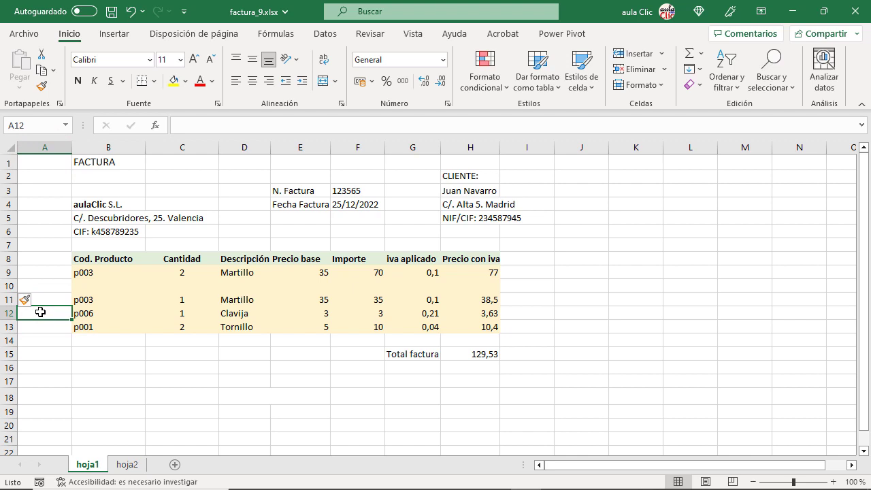
click(128, 14)
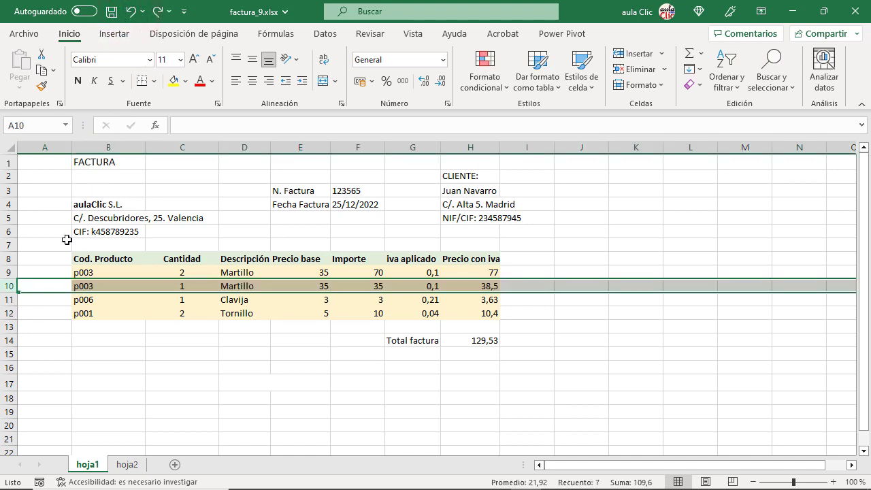
click(11, 273)
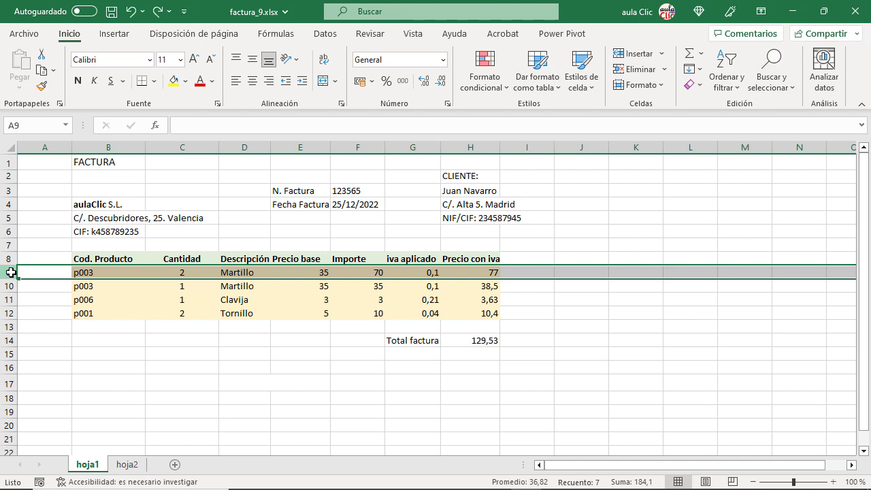
- Insert a blank row 9 under the product header, formatted like the row below ('El mismo formato de abajo')
right_click(11, 272)
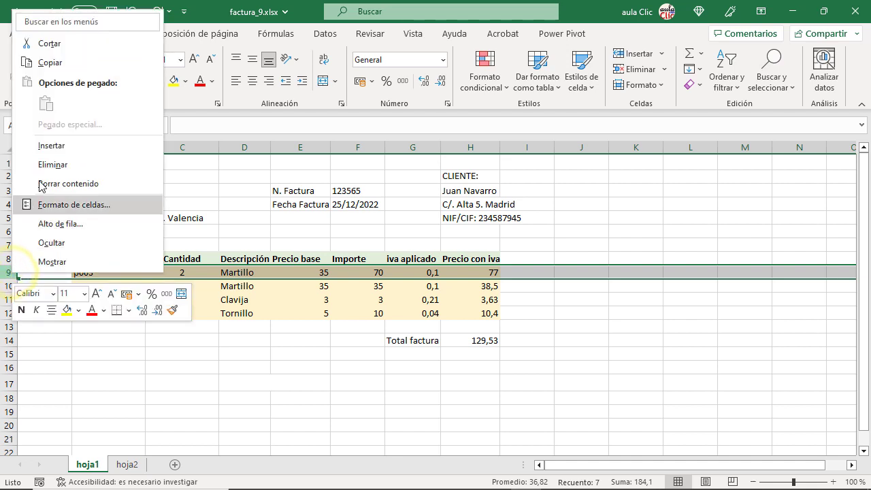
click(52, 146)
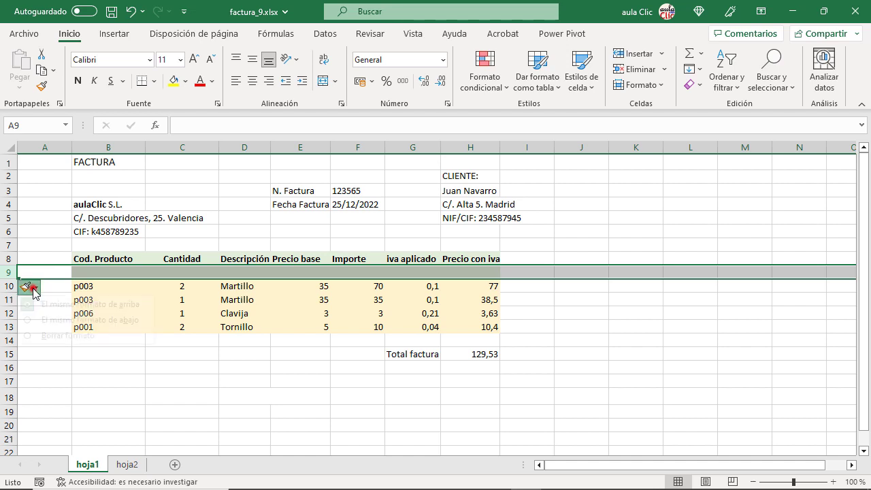
click(35, 289)
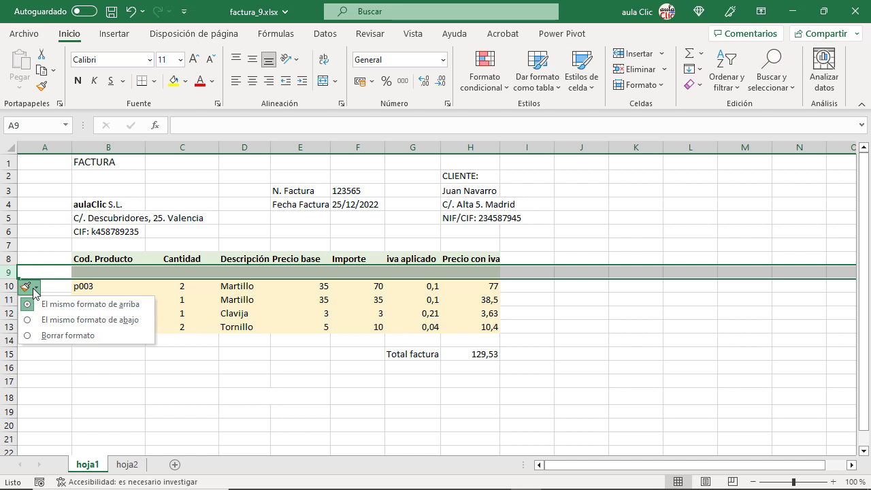
click(49, 322)
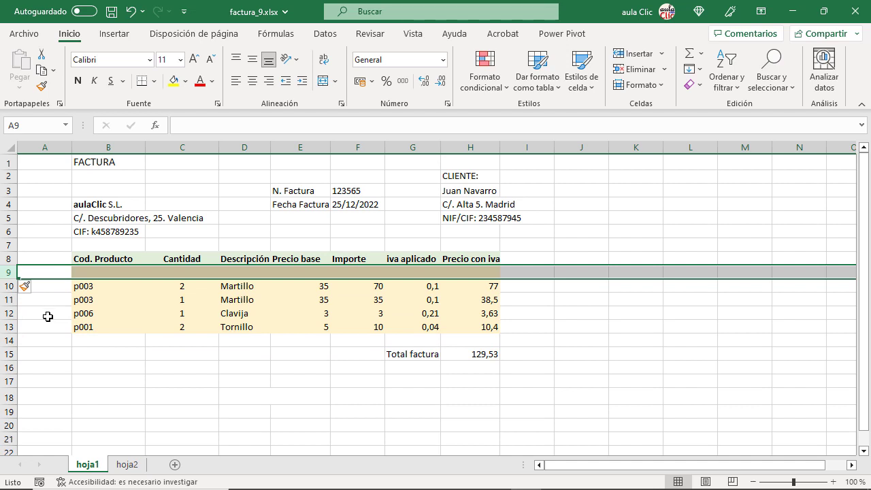
click(48, 316)
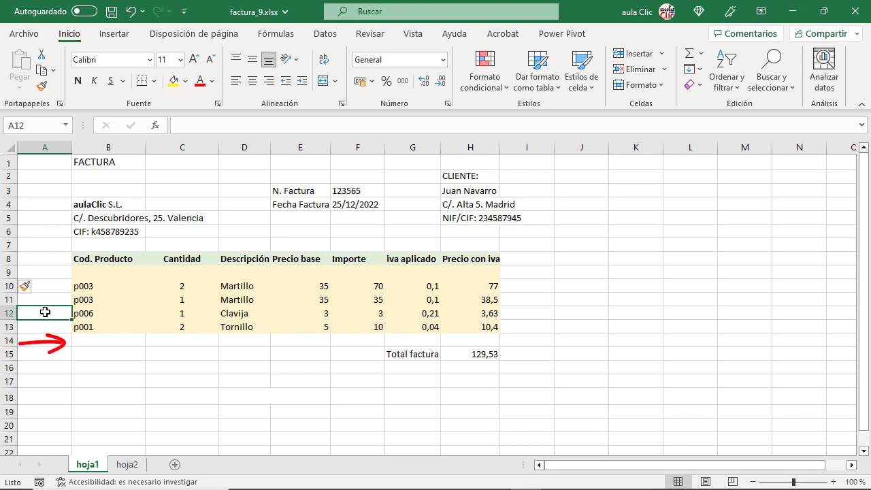
- Insert a blank row 14 under the Tornillo line and clear its formatting (Borrar formato)
right_click(8, 340)
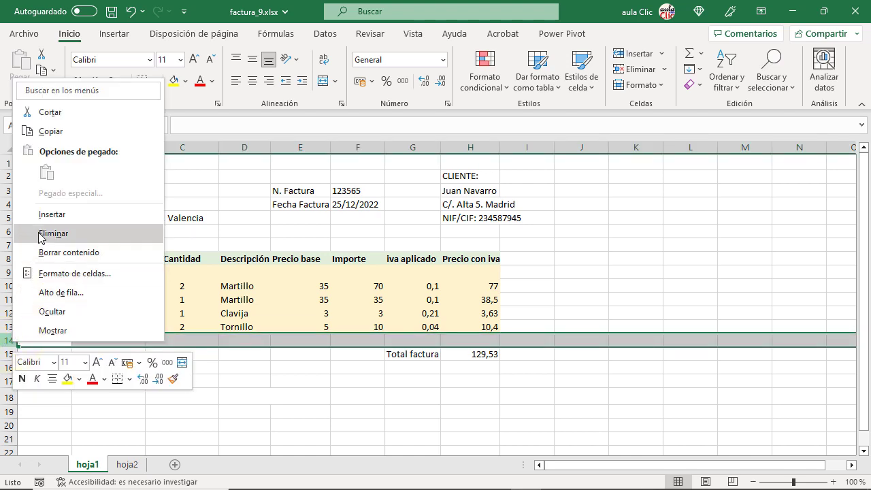
click(51, 214)
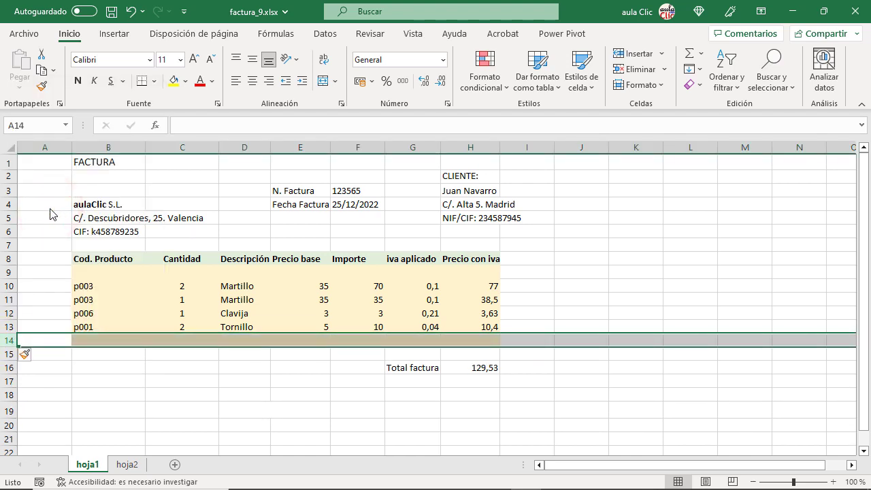
click(57, 358)
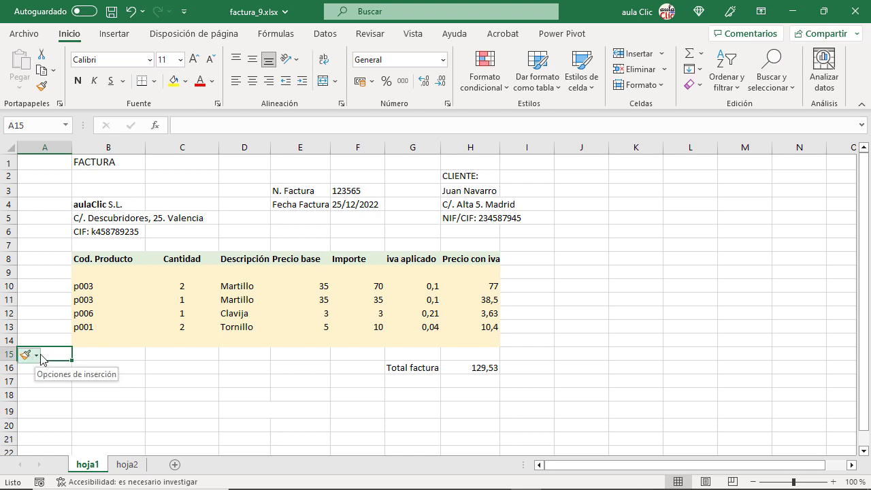
click(39, 358)
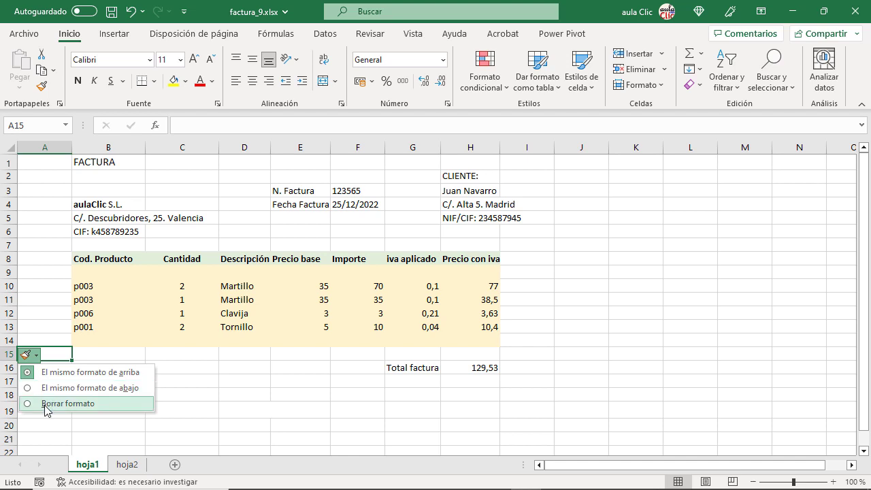
click(44, 406)
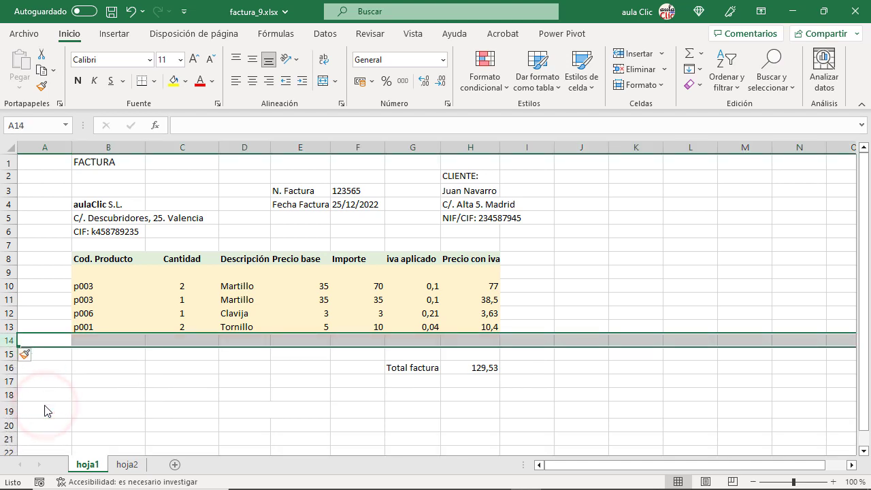
click(44, 406)
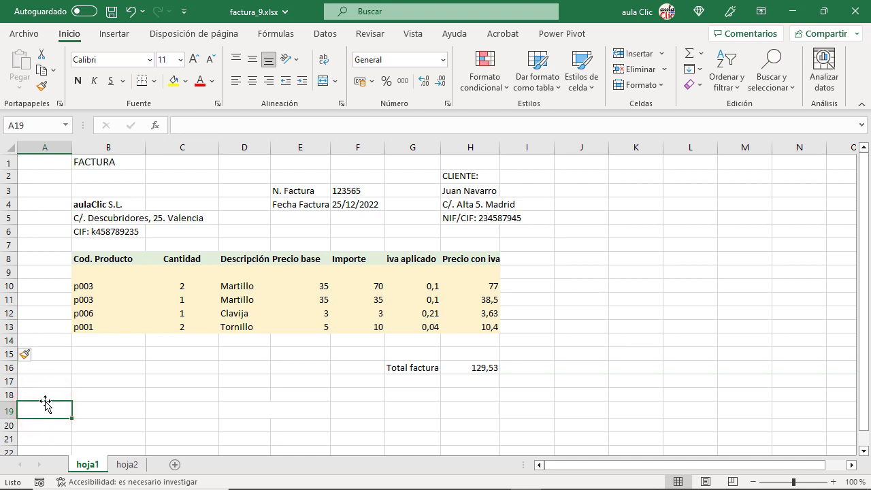
click(43, 381)
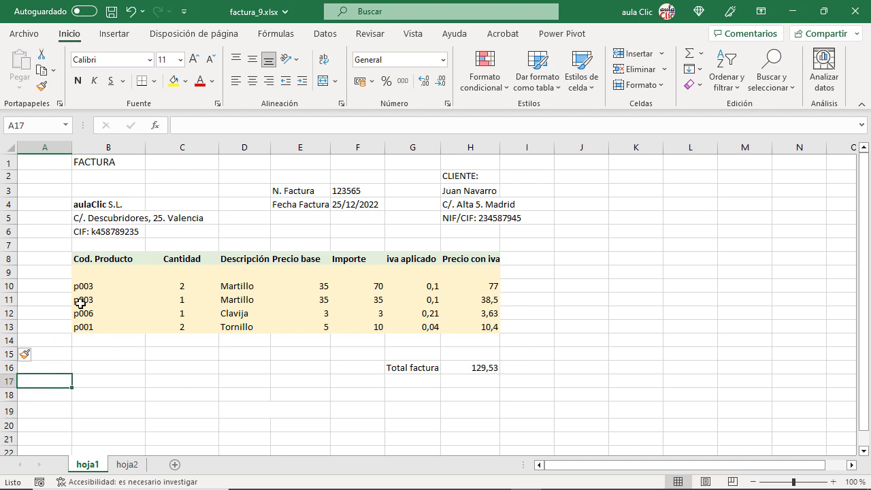
- Undo the formatting change and the row 14 insertion
click(137, 13)
click(136, 12)
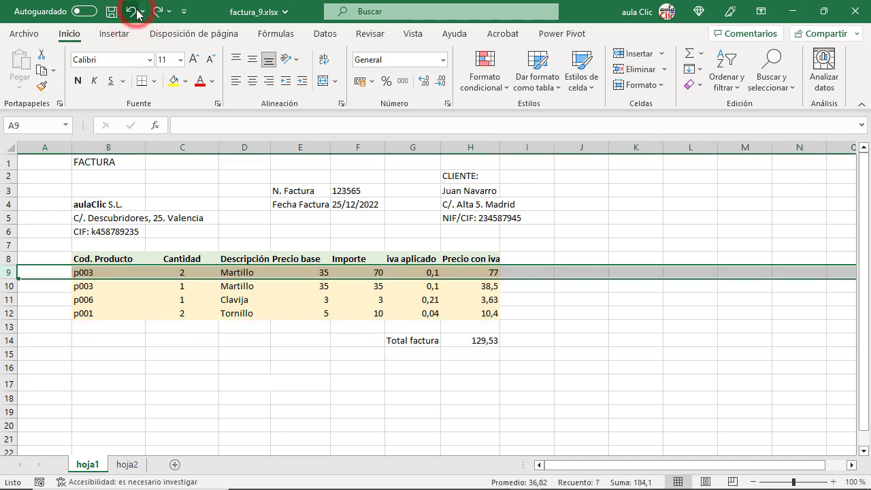
click(58, 165)
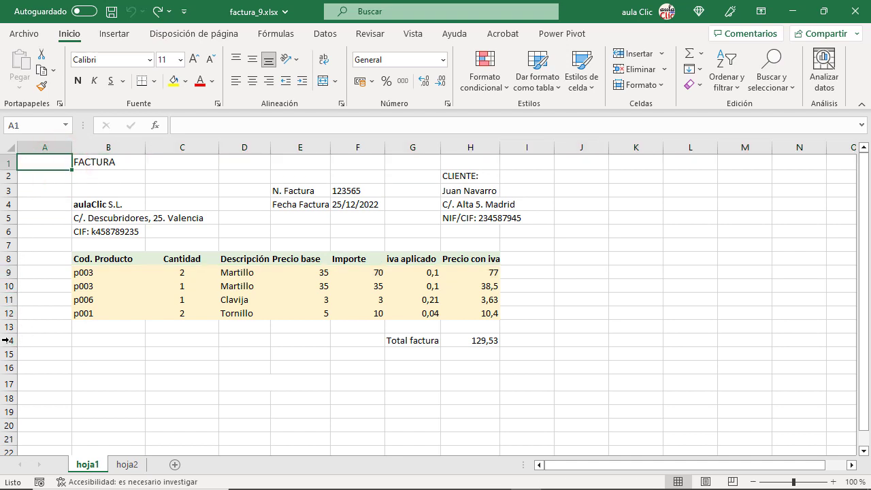
- Insert three blank rows at 14–16, moving Total factura to row 17
drag(6, 341, 14, 367)
right_click(14, 365)
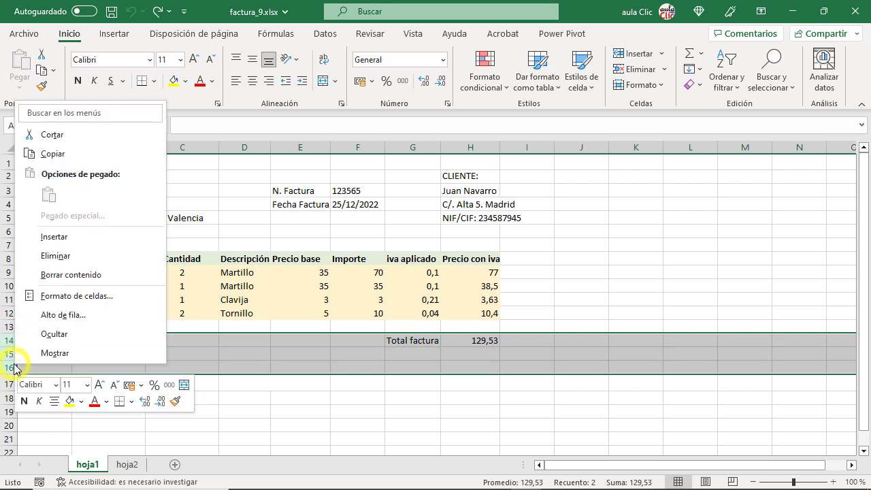
click(62, 237)
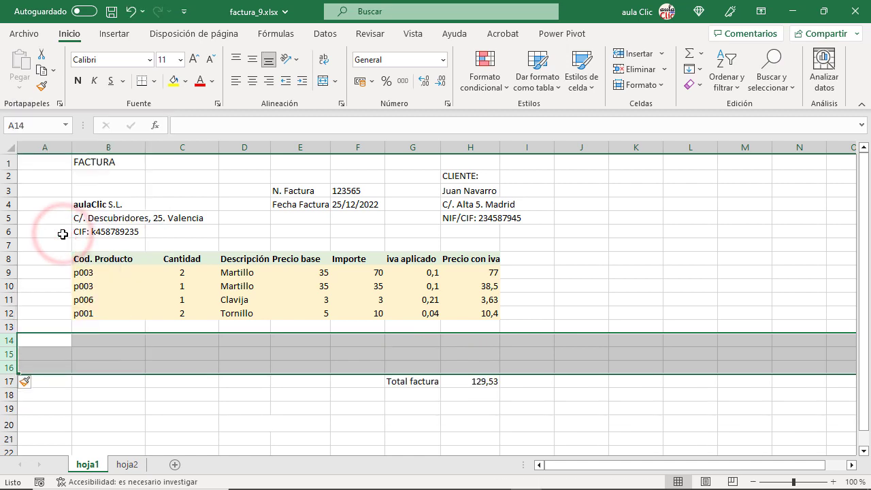
click(39, 311)
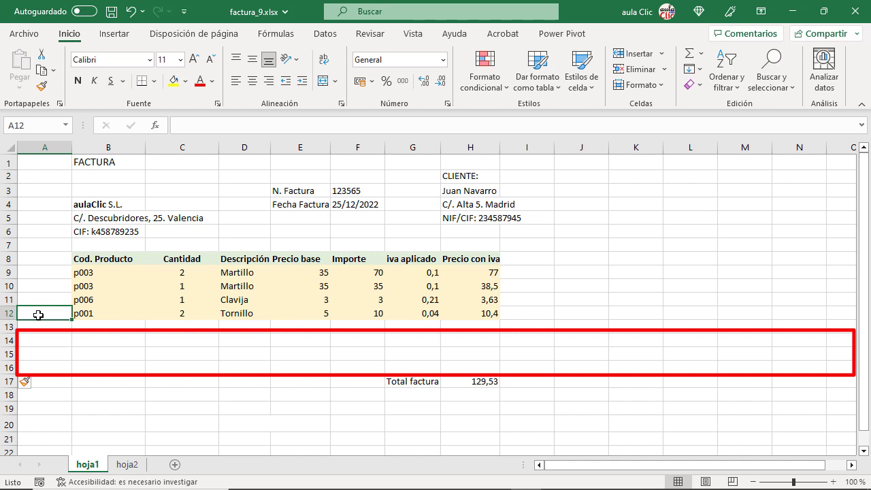
- Undo the three-row insertion, then insert three blank rows at 11–13 and undo that as well
click(130, 12)
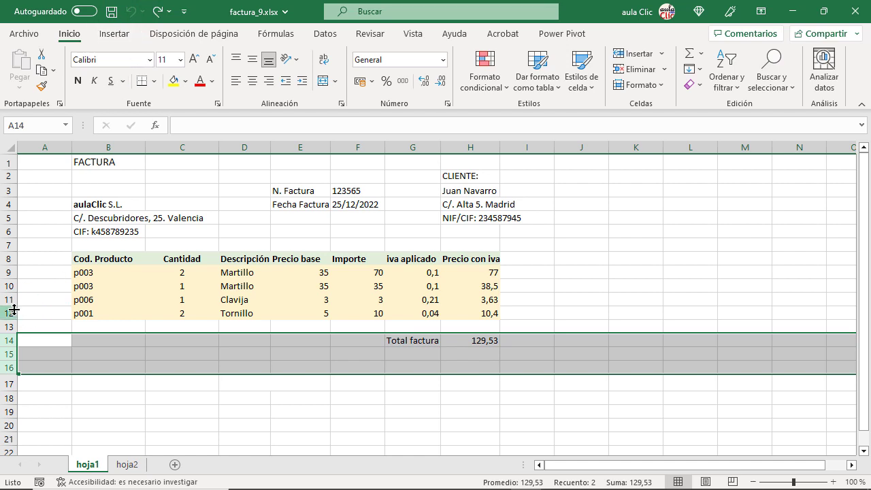
drag(9, 302, 9, 323)
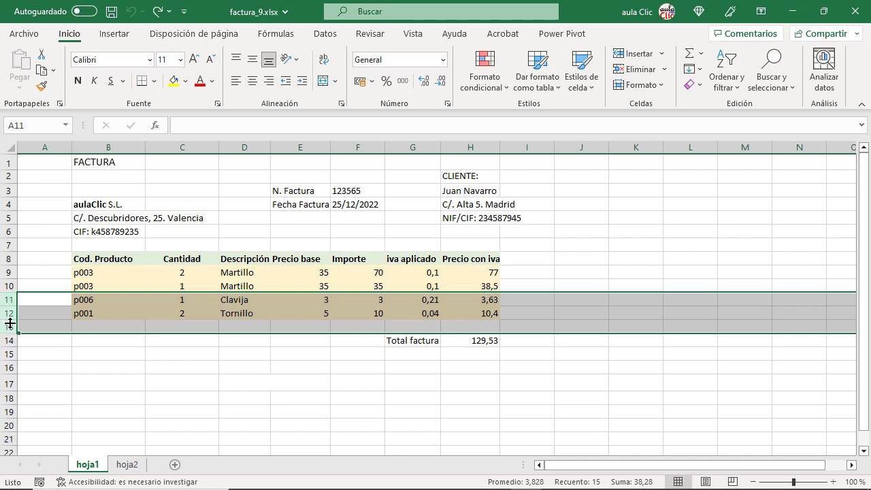
right_click(9, 326)
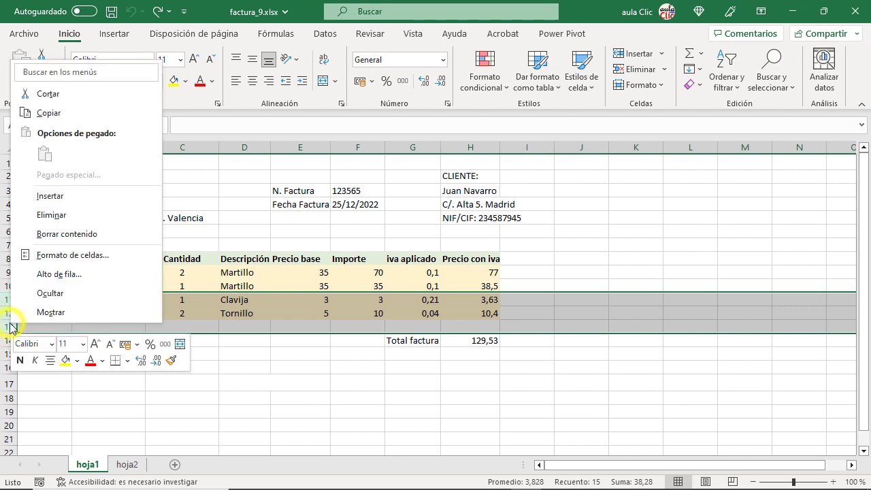
click(55, 195)
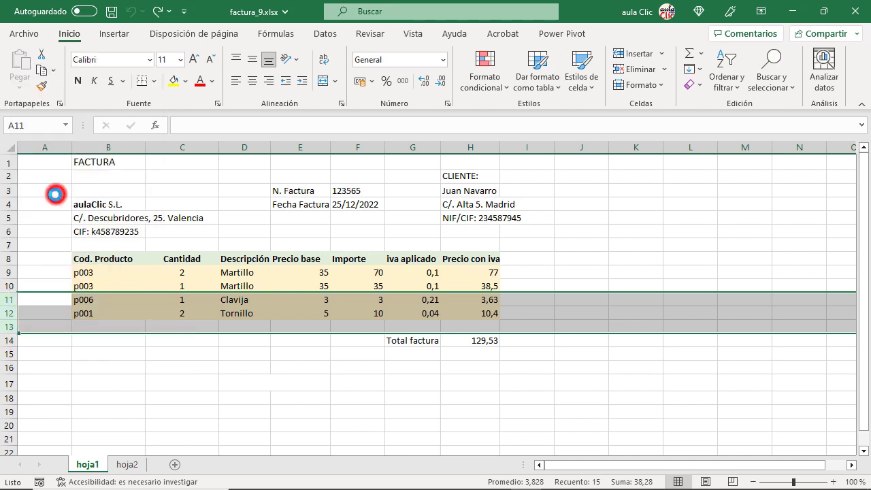
click(40, 383)
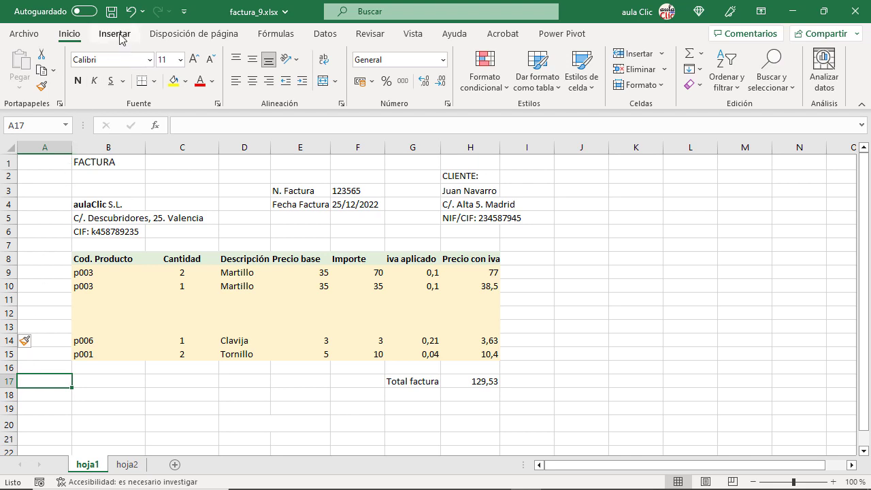
click(131, 14)
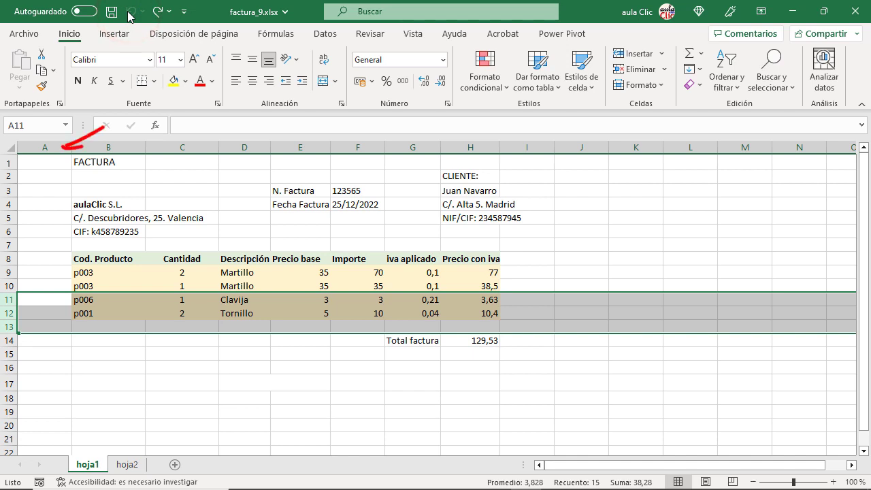
- Insert a blank column at A, then undo the insertion
click(46, 161)
right_click(46, 147)
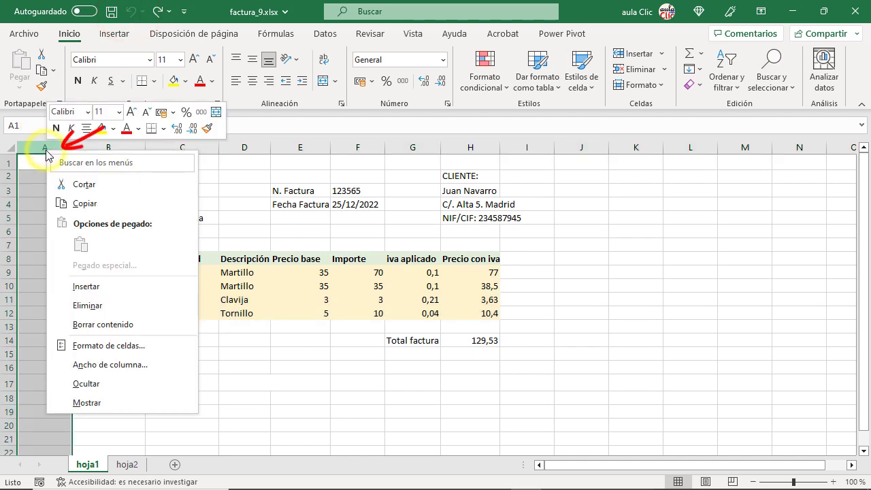
click(96, 286)
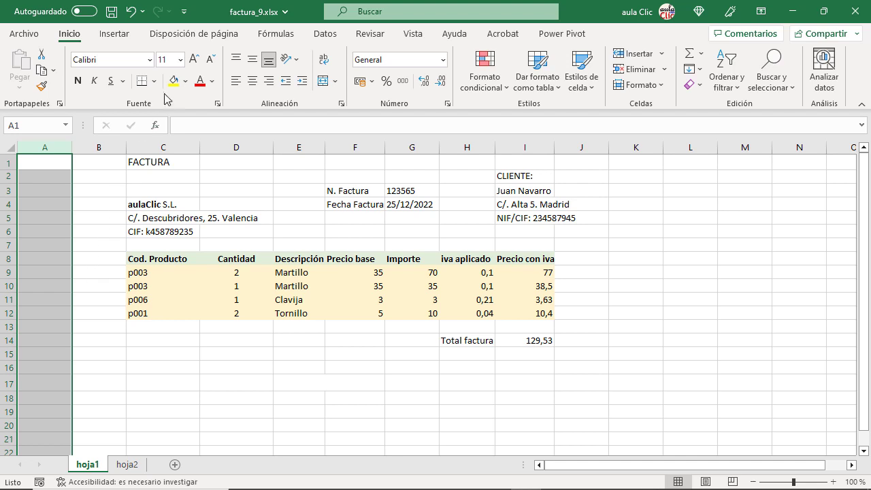
click(136, 12)
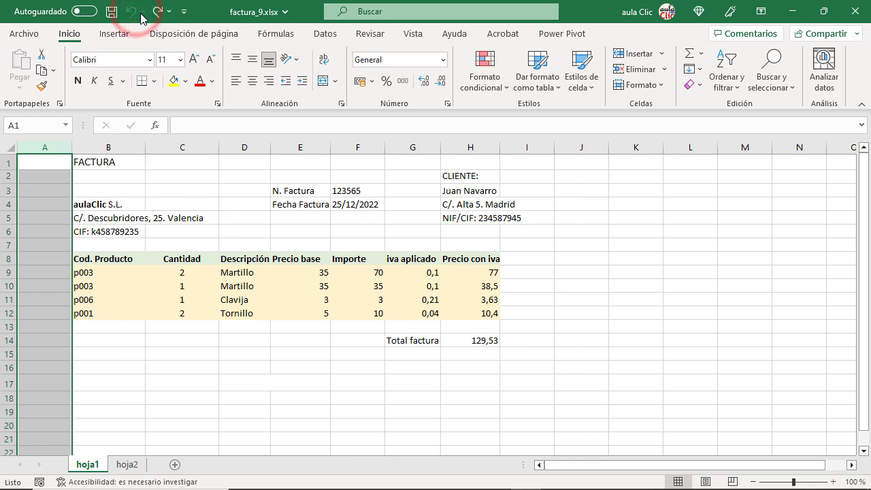
- Insert a blank column I after Precio con iva, formatted like the column on its right
click(519, 147)
right_click(518, 147)
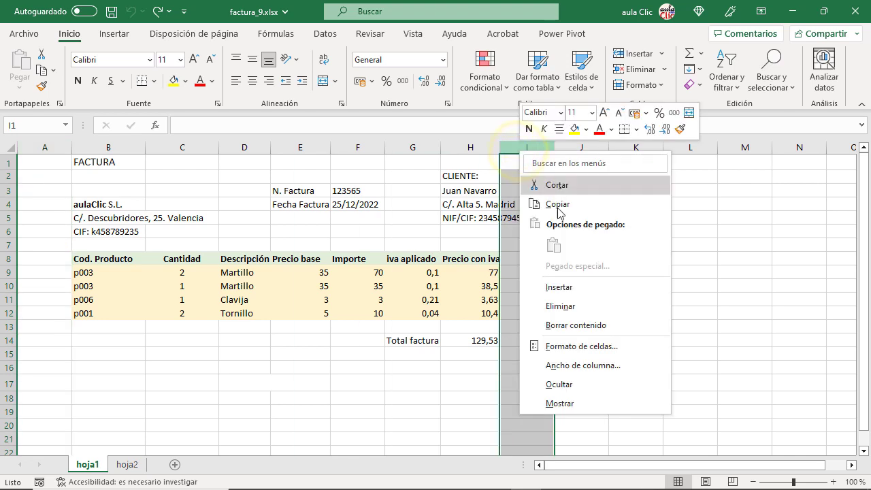
click(571, 294)
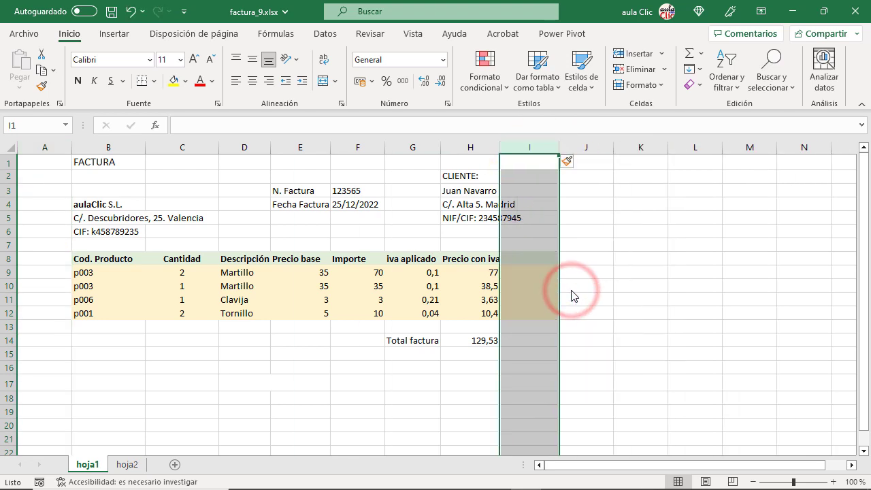
click(572, 293)
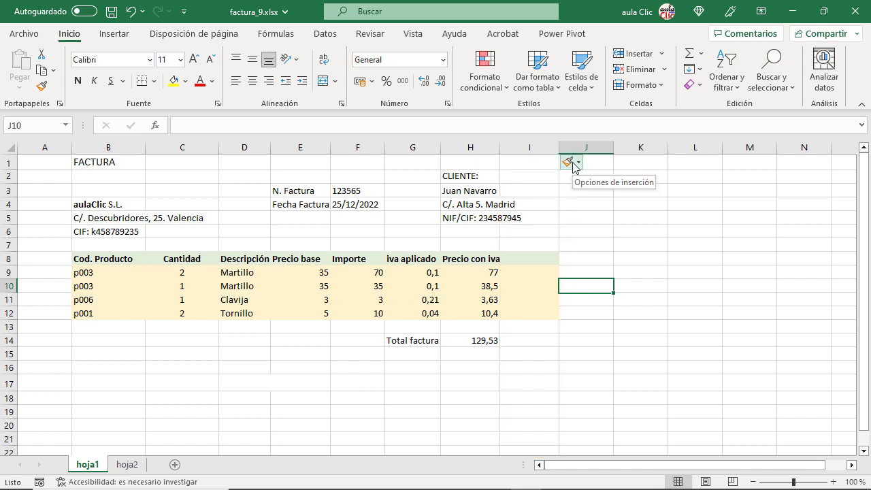
click(574, 164)
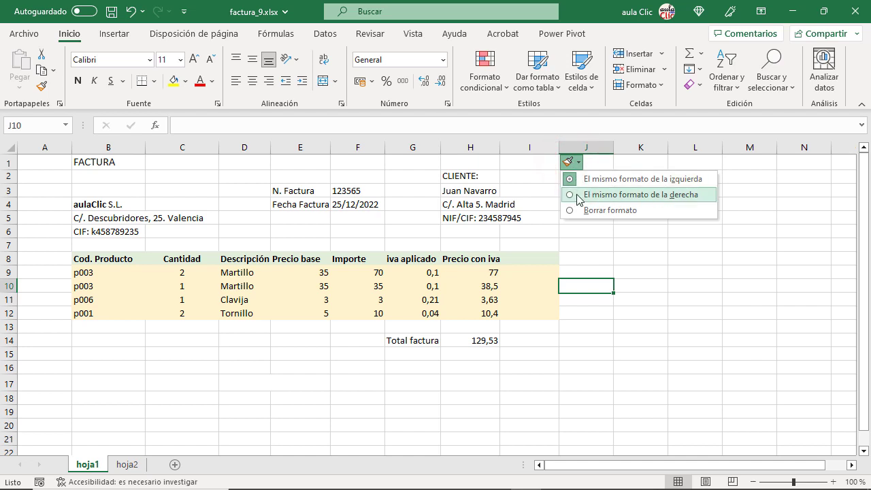
click(575, 195)
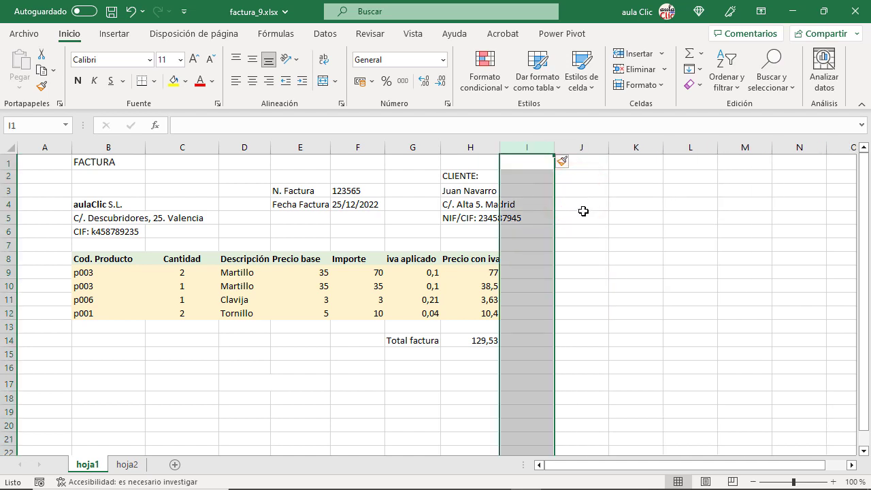
click(583, 211)
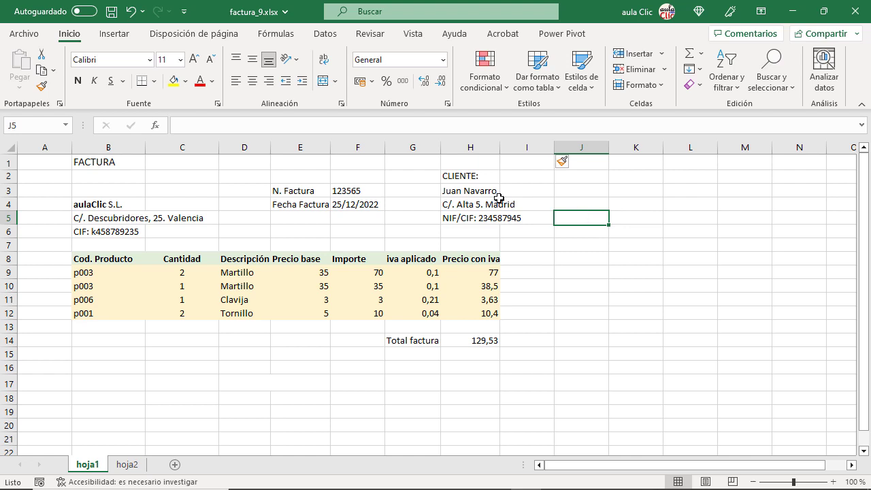
- Insert two blank columns at E:F before N. Factura, then undo the insertion
click(314, 149)
drag(314, 148, 345, 142)
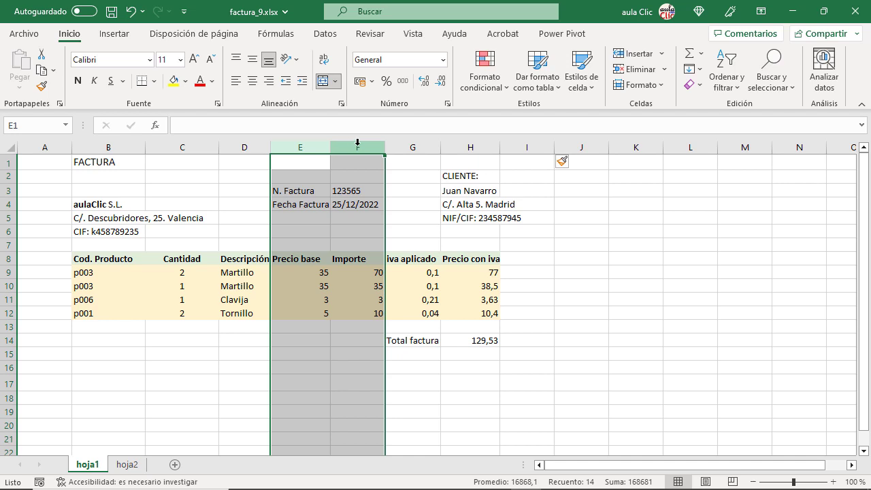
click(663, 54)
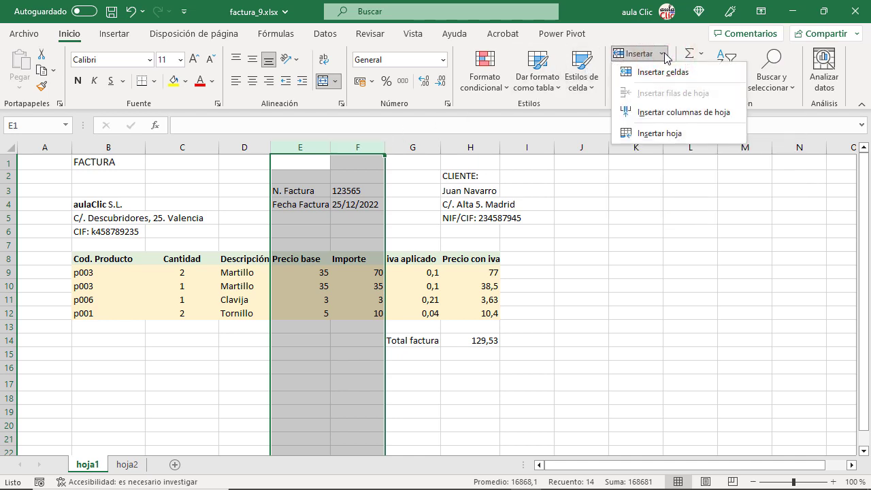
click(684, 113)
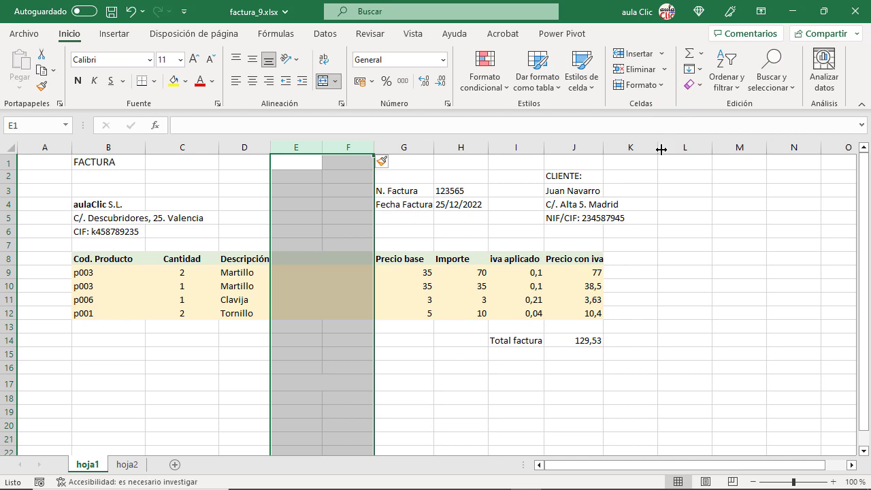
click(647, 175)
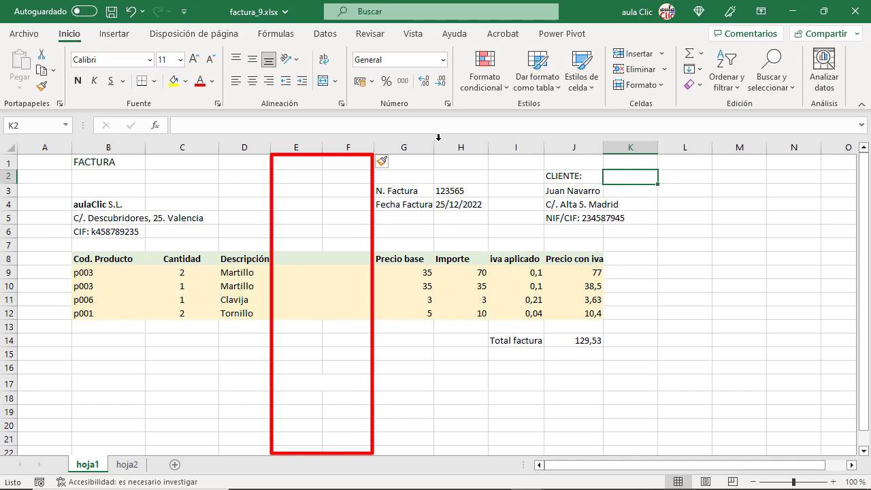
click(130, 12)
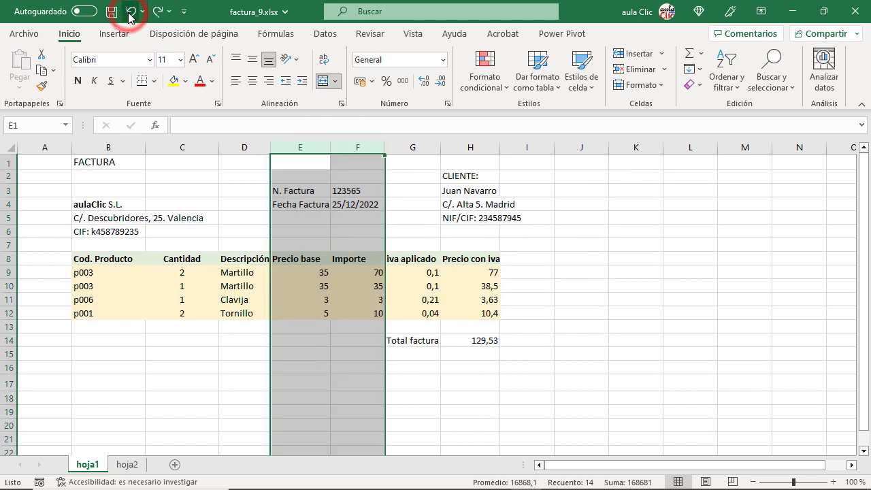
- Insert a blank sheet row at row 13 above Total factura, then undo it
click(10, 327)
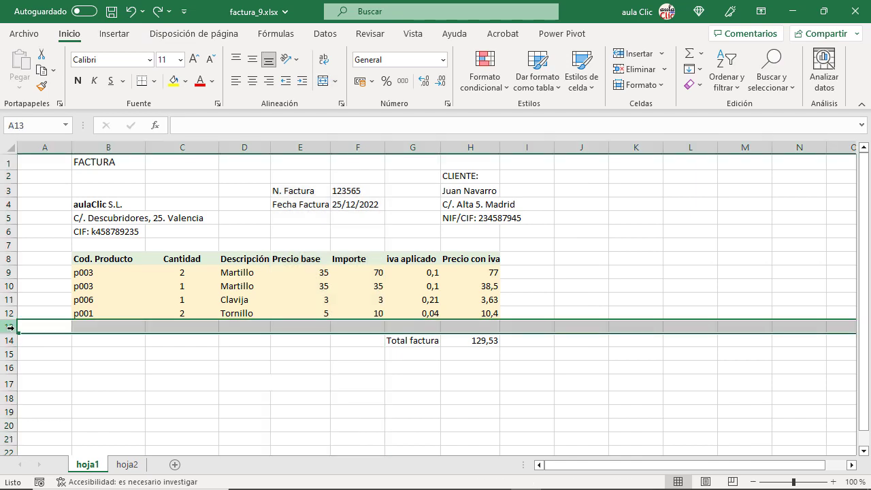
click(663, 54)
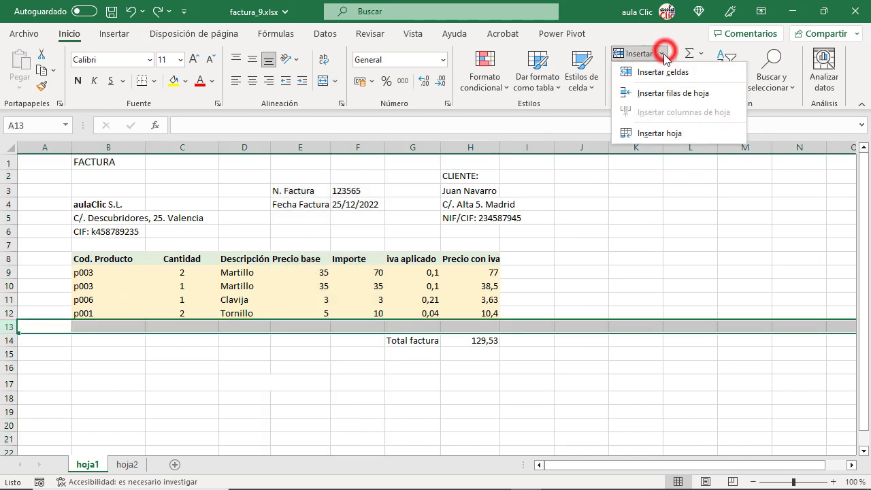
click(670, 93)
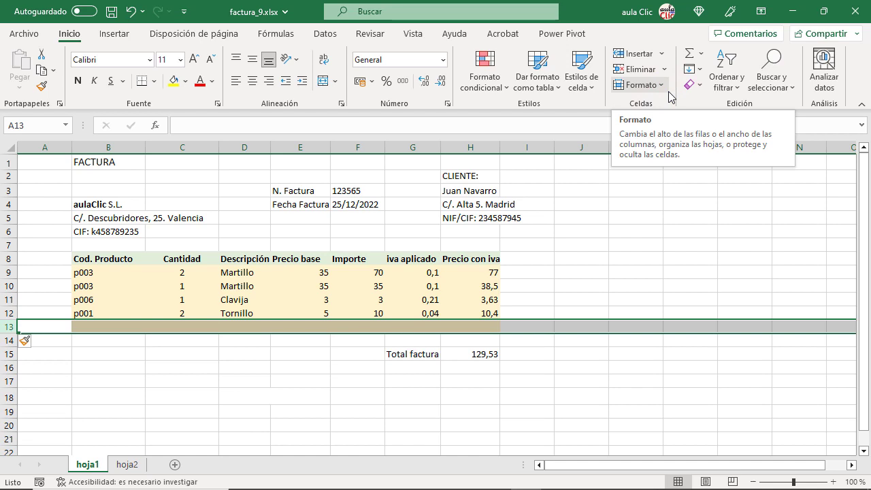
click(132, 12)
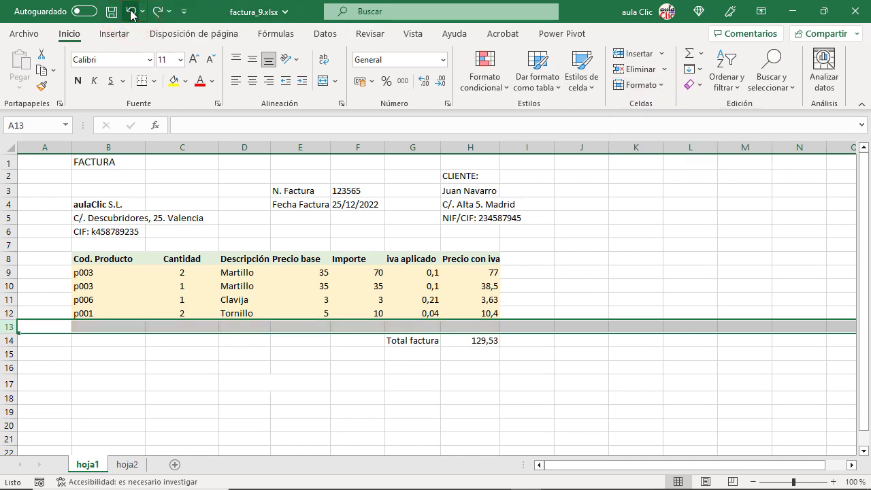
click(51, 164)
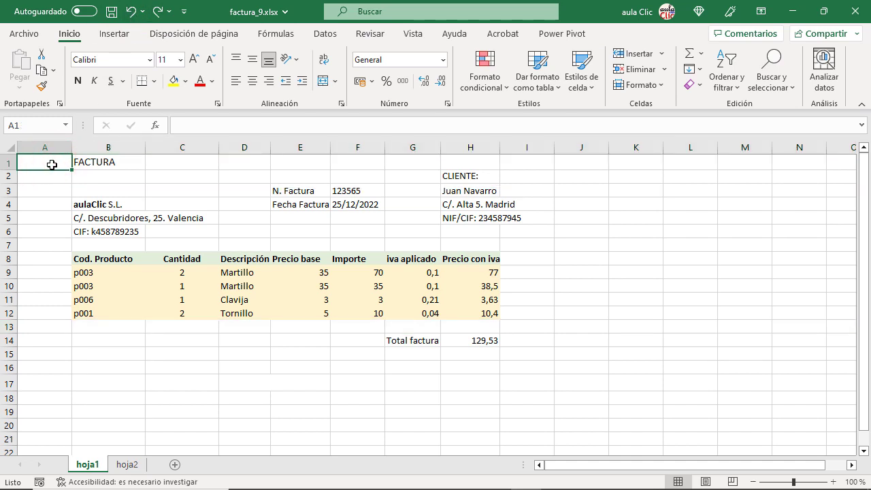
click(41, 164)
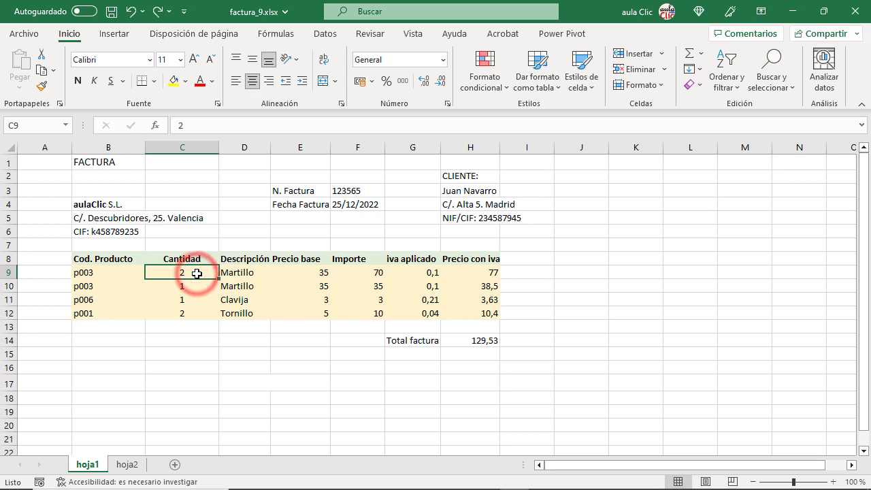
right_click(197, 274)
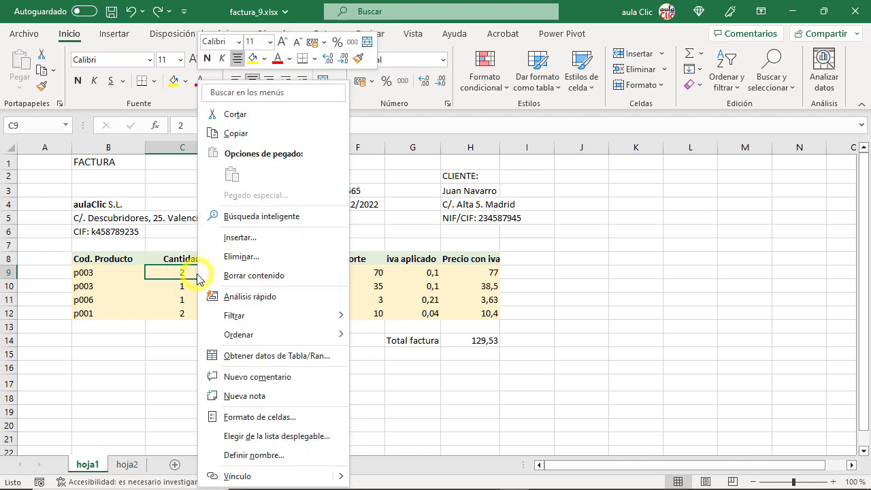
click(230, 247)
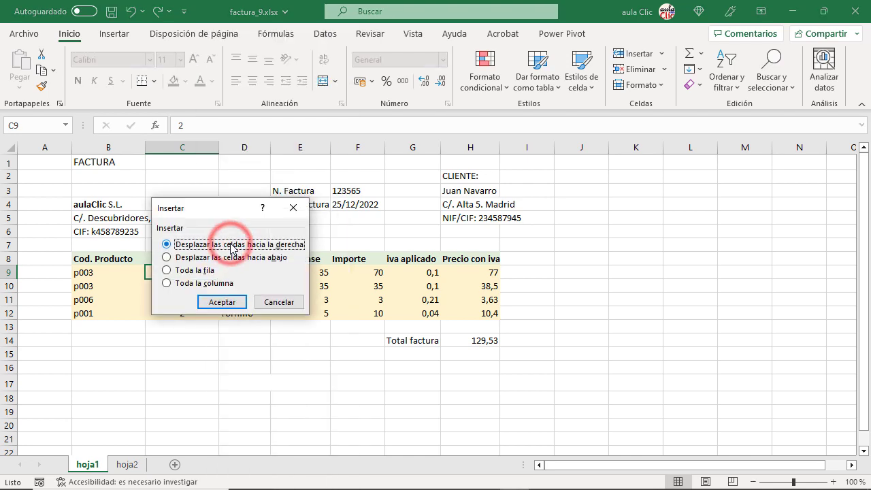
mouse_move(238, 203)
mouse_down()
mouse_move(340, 212)
mouse_move(334, 209)
mouse_up()
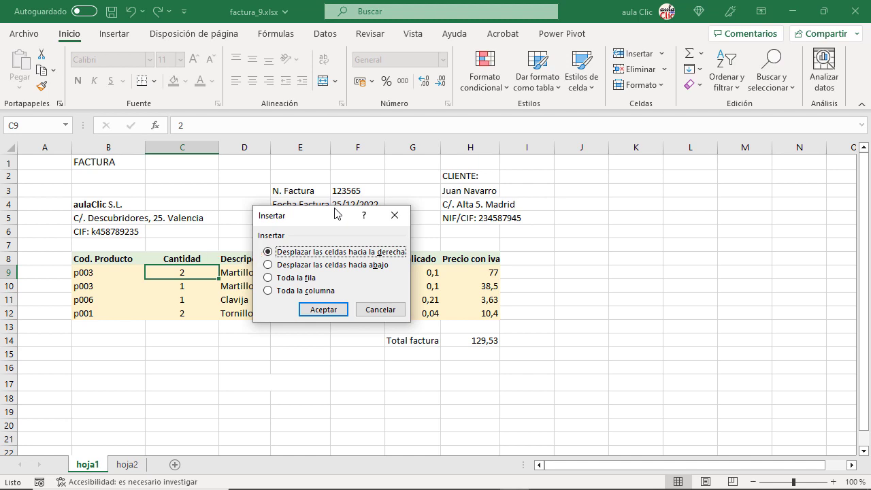
click(324, 310)
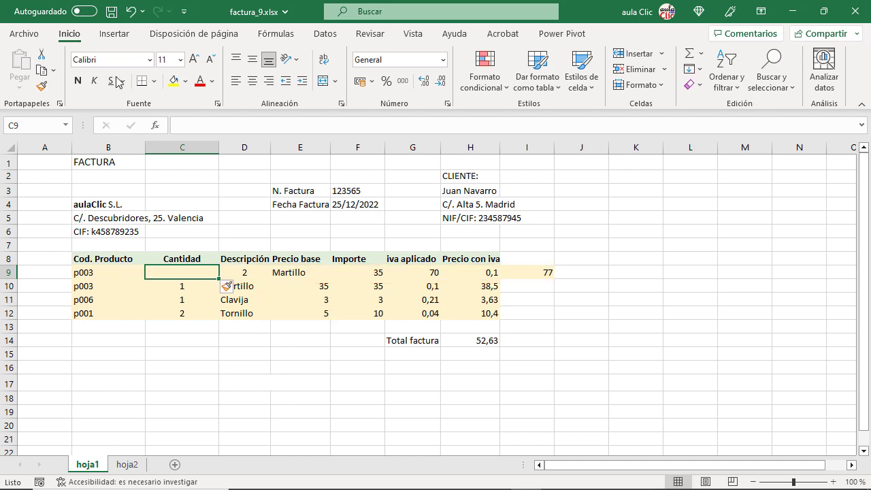
click(125, 11)
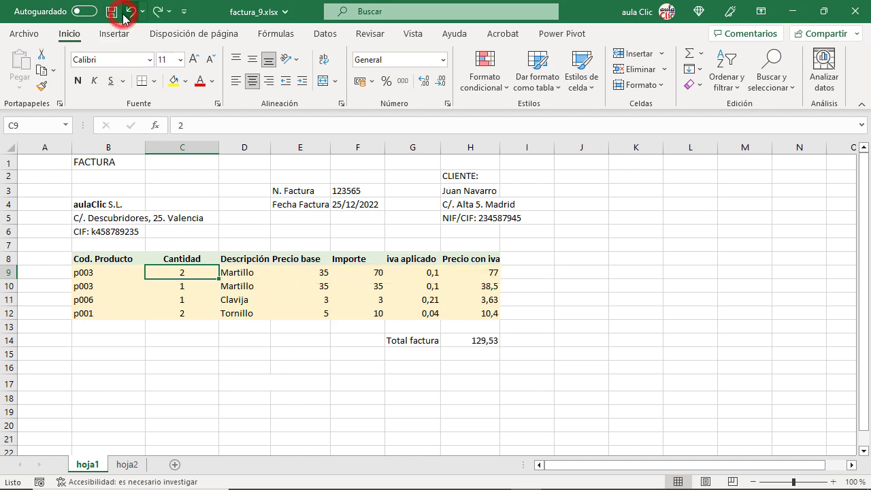
right_click(198, 270)
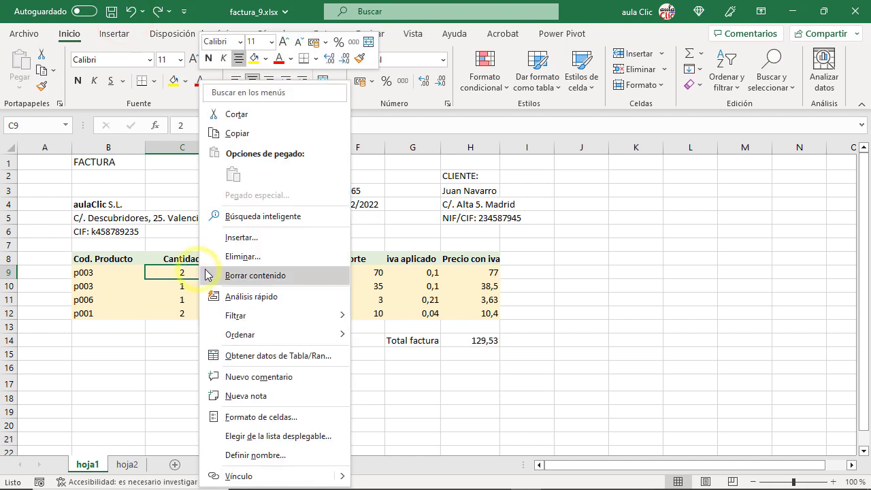
click(232, 236)
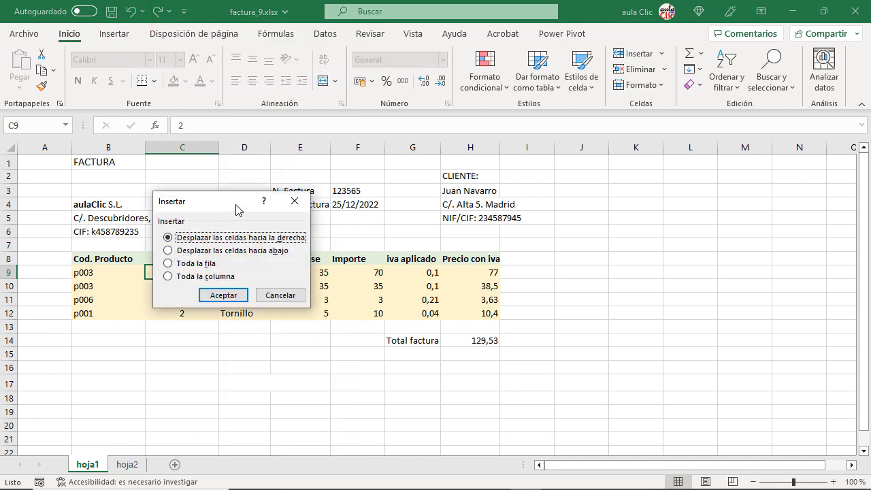
drag(236, 198, 334, 230)
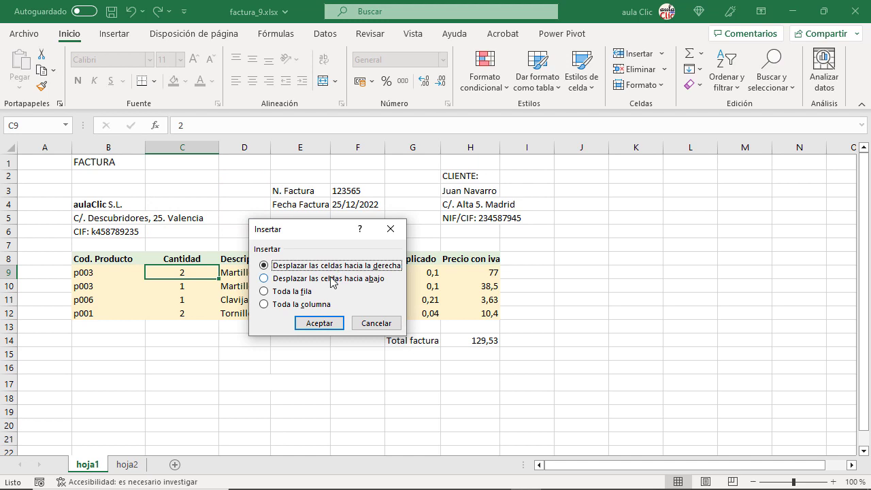
click(331, 279)
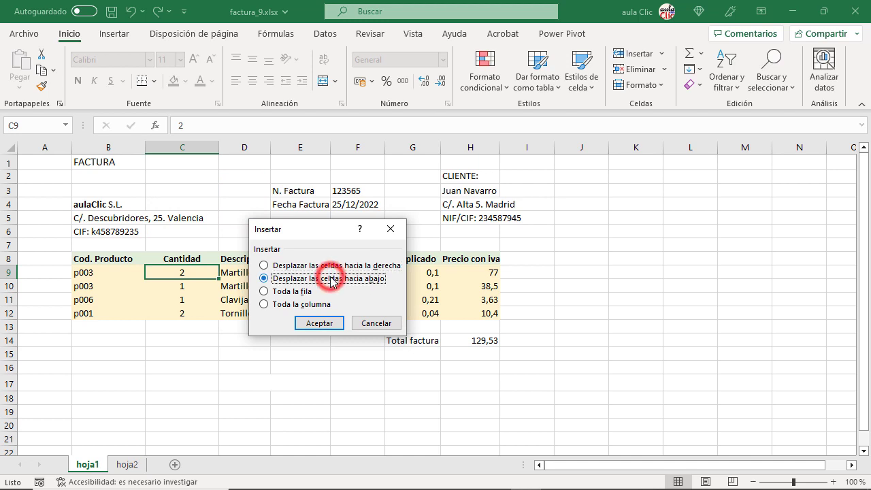
click(319, 324)
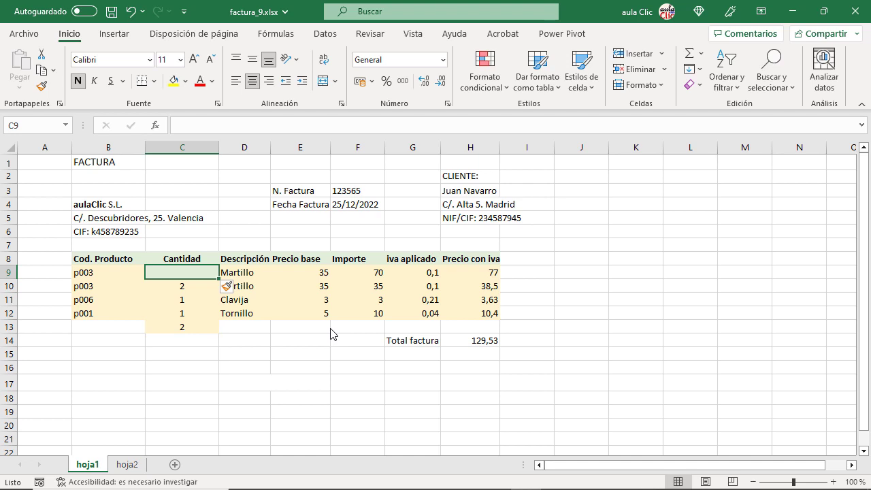
click(231, 289)
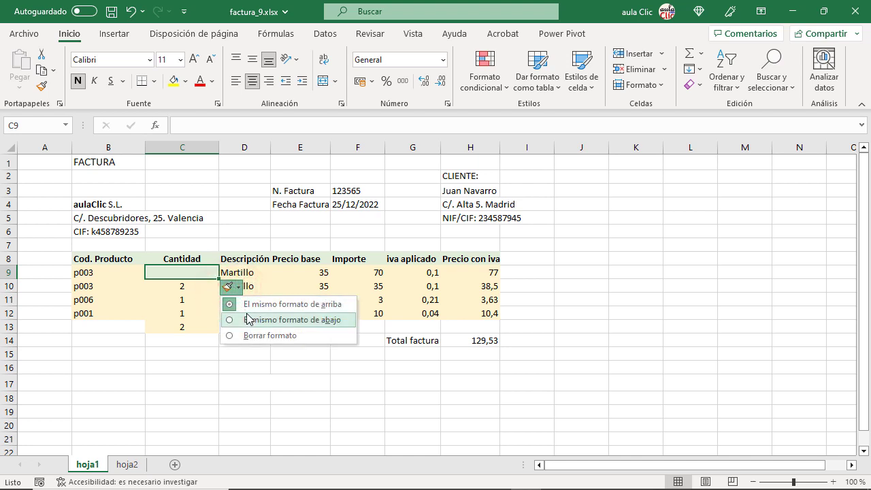
click(249, 320)
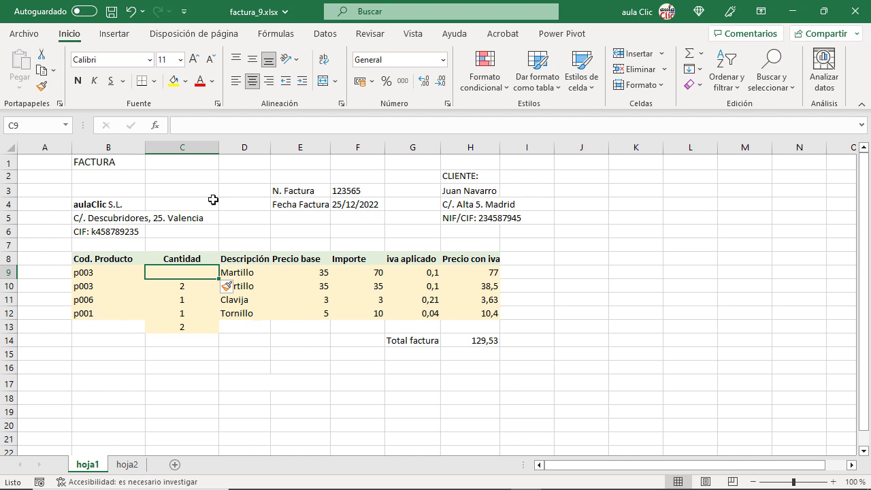
click(128, 12)
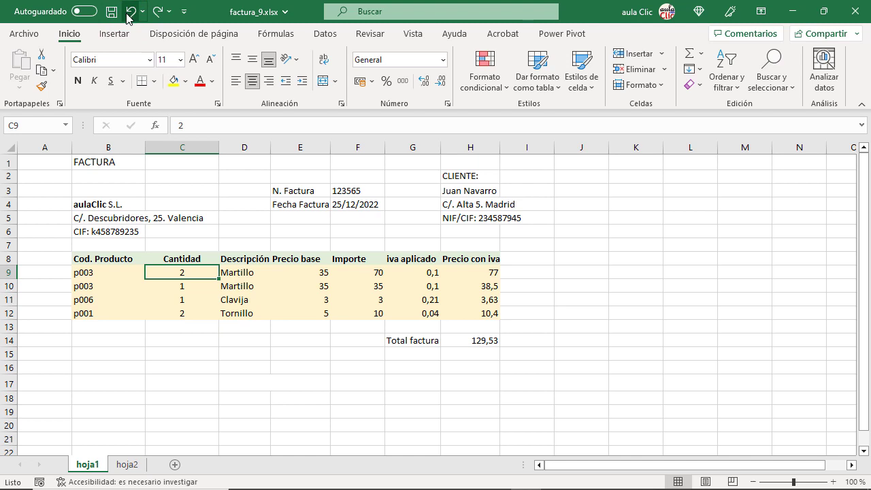
drag(196, 273, 244, 272)
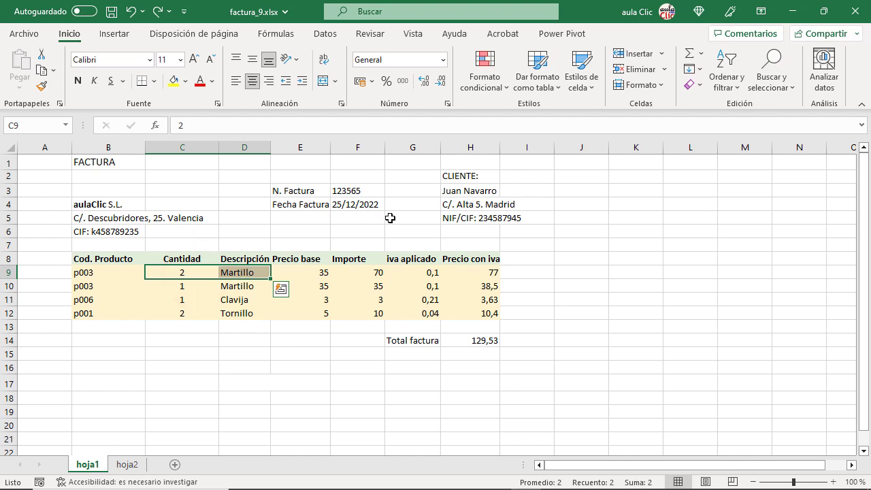
click(662, 54)
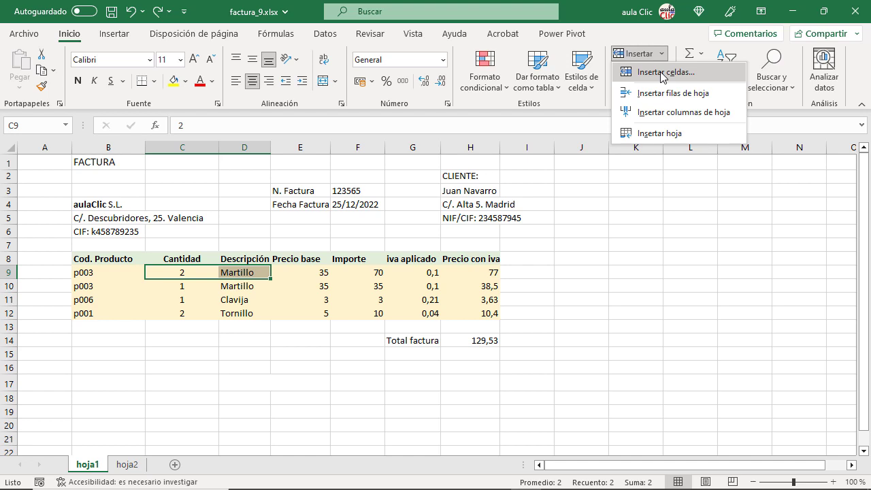
click(662, 75)
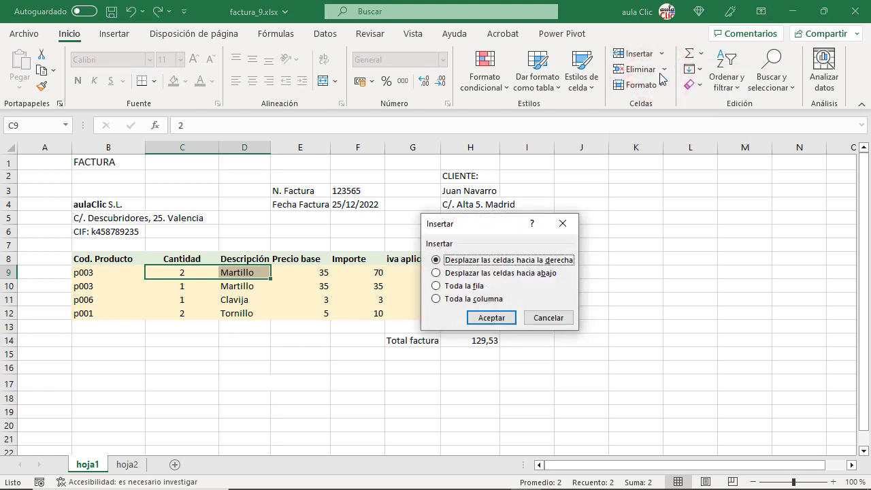
click(484, 319)
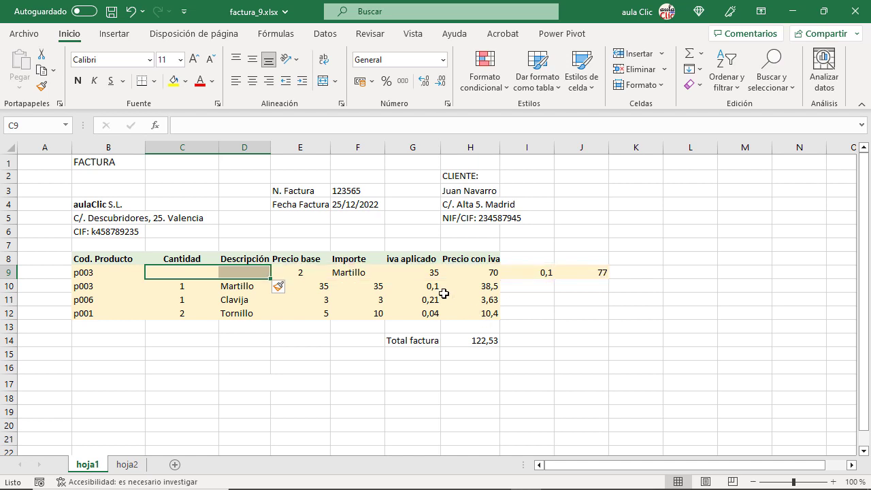
click(128, 12)
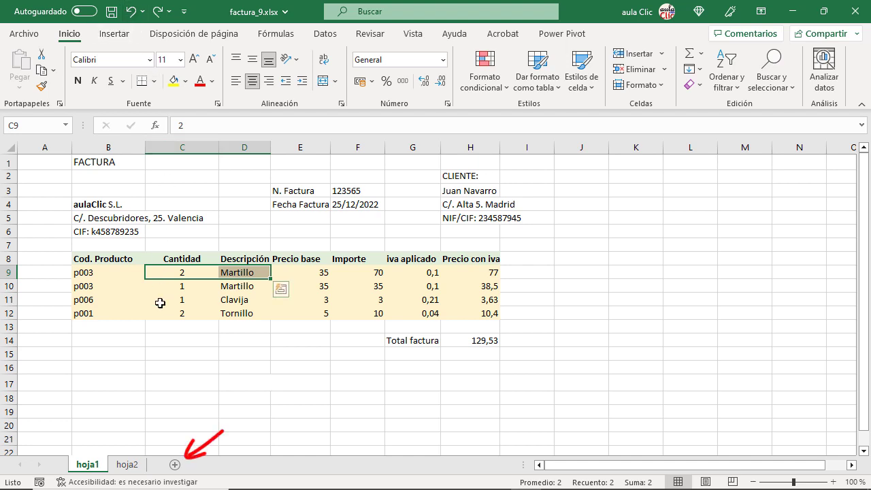
- Add a Hoja3 sheet, move it after hoja2, and insert a new Hoja4 sheet before it
click(175, 465)
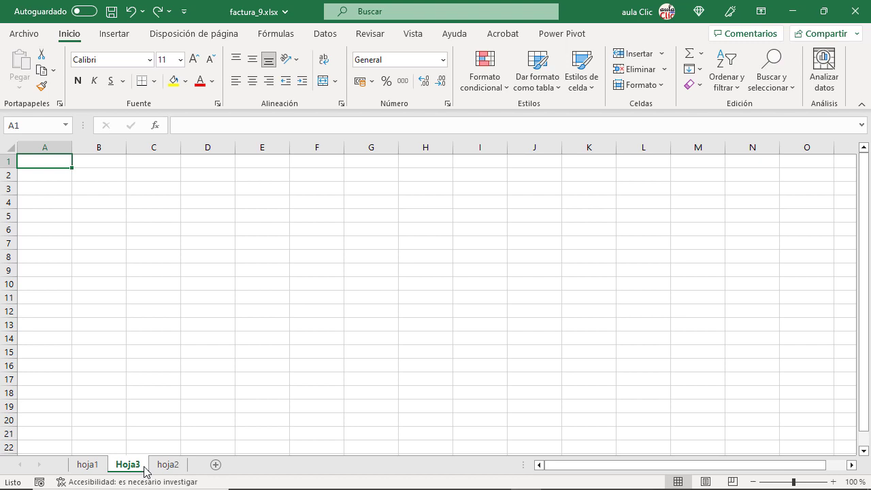
drag(144, 468, 205, 468)
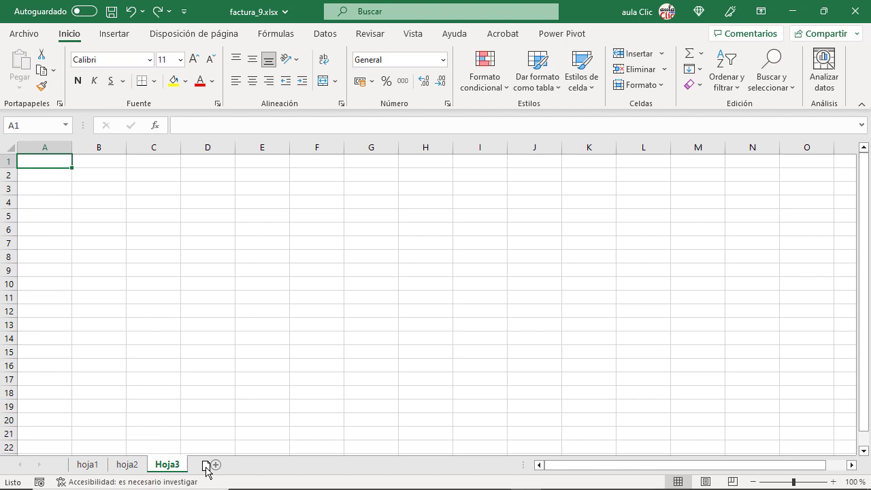
click(663, 54)
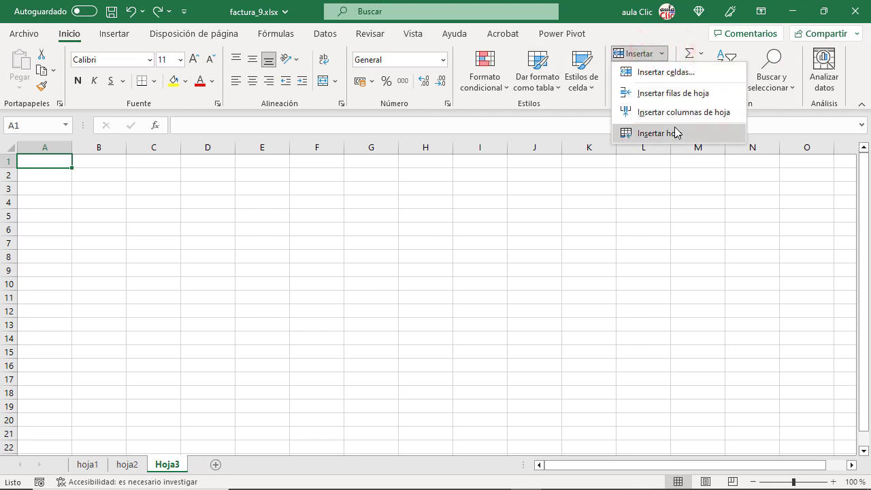
click(674, 133)
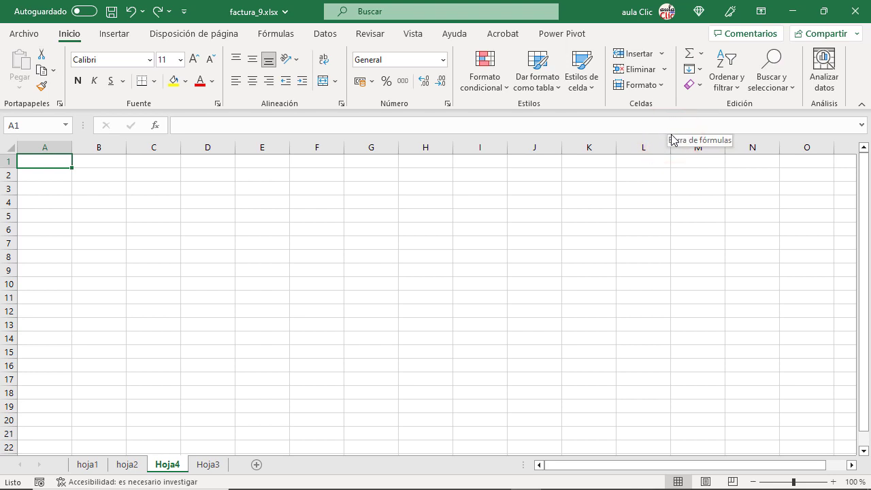
- Delete the Hoja4 and Hoja3 sheets, leaving only hoja1 and hoja2
click(665, 70)
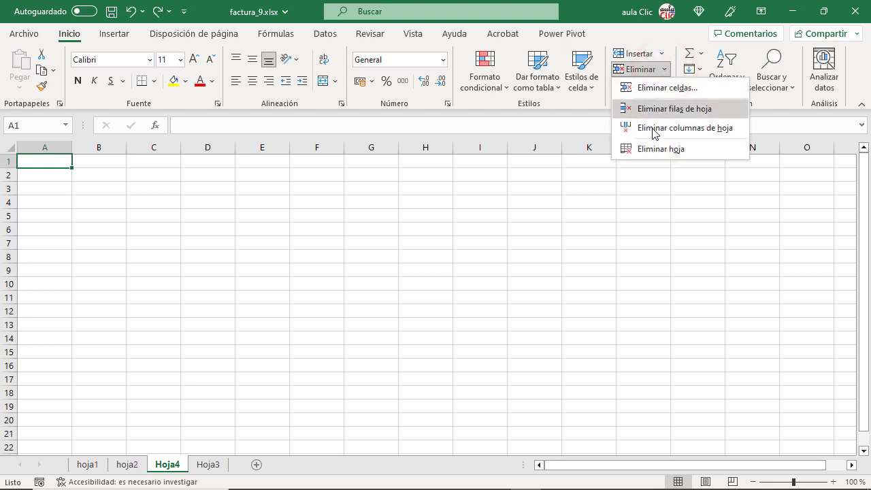
click(650, 149)
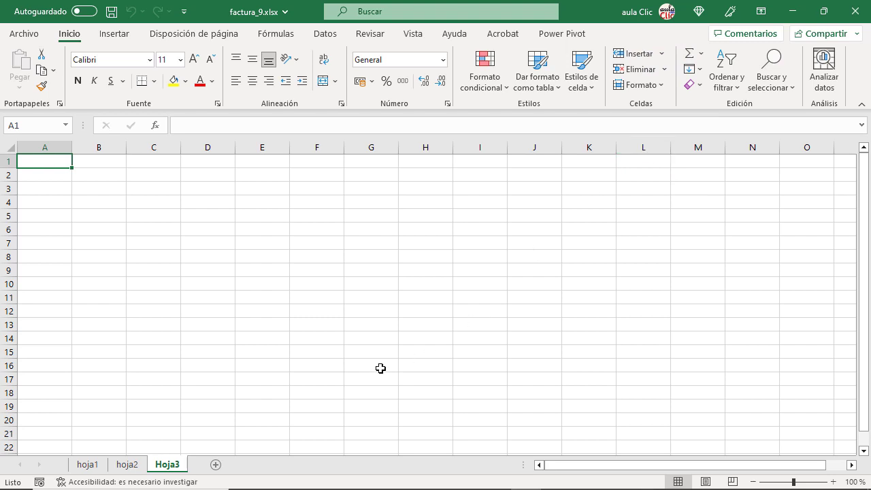
right_click(177, 468)
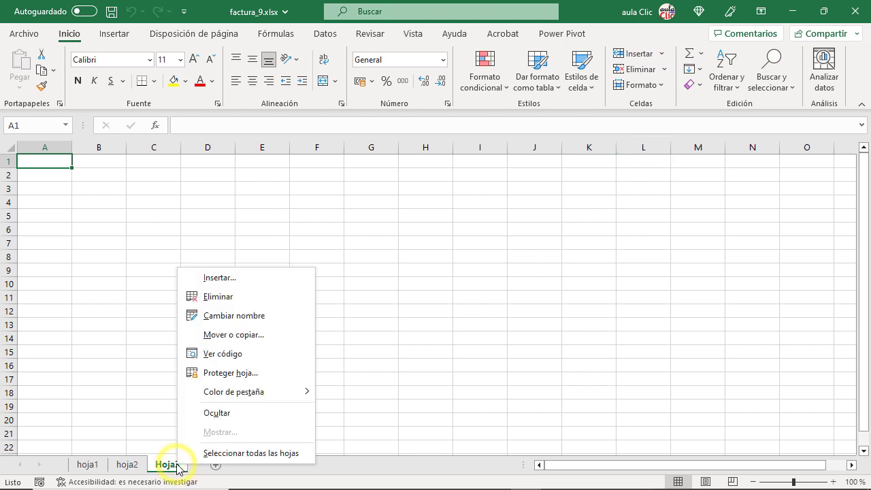
click(226, 299)
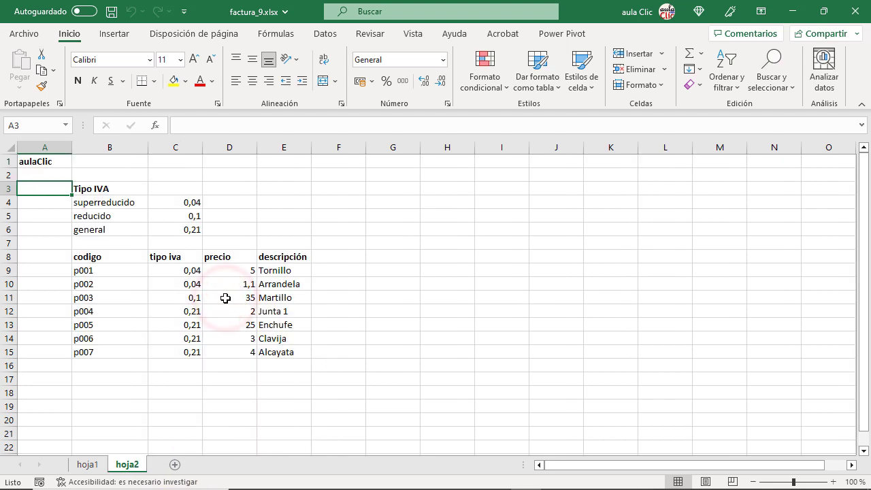
- On hoja1, delete row 9 of the invoice, then undo the deletion
click(88, 466)
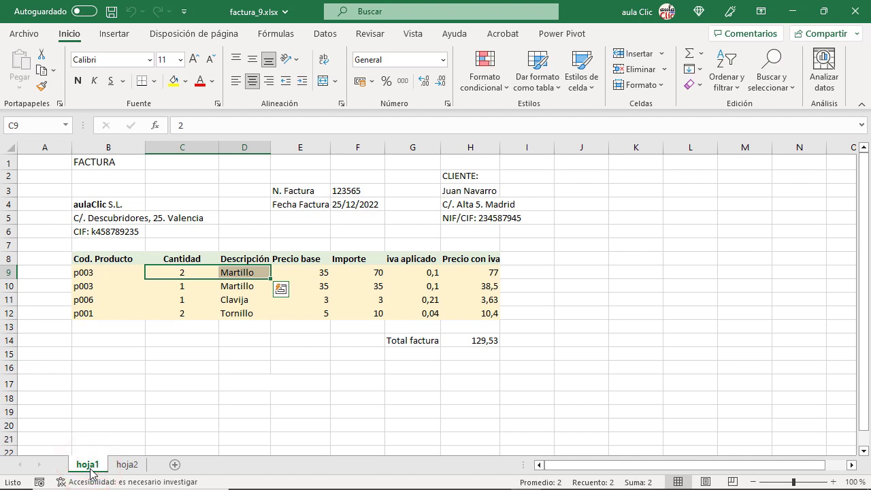
click(34, 167)
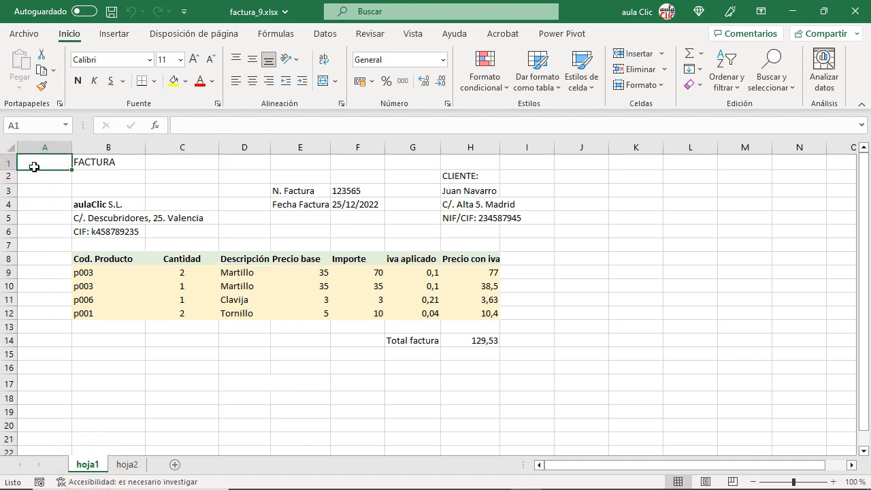
click(7, 272)
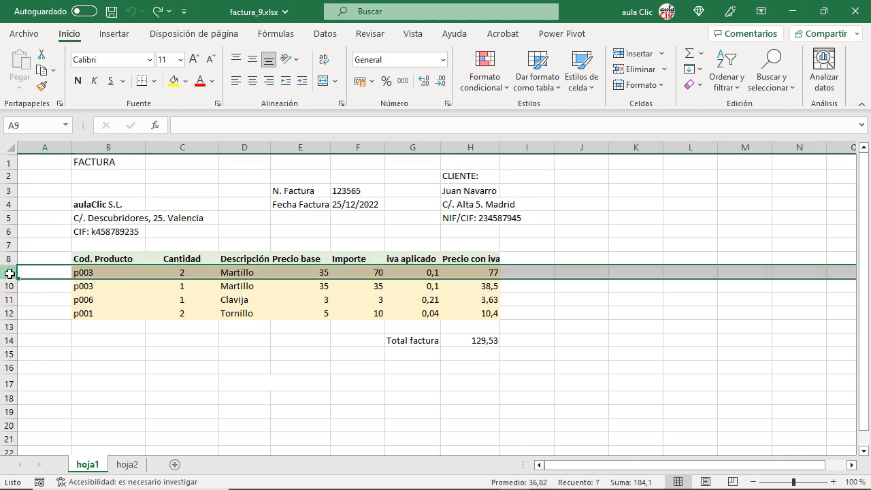
right_click(9, 273)
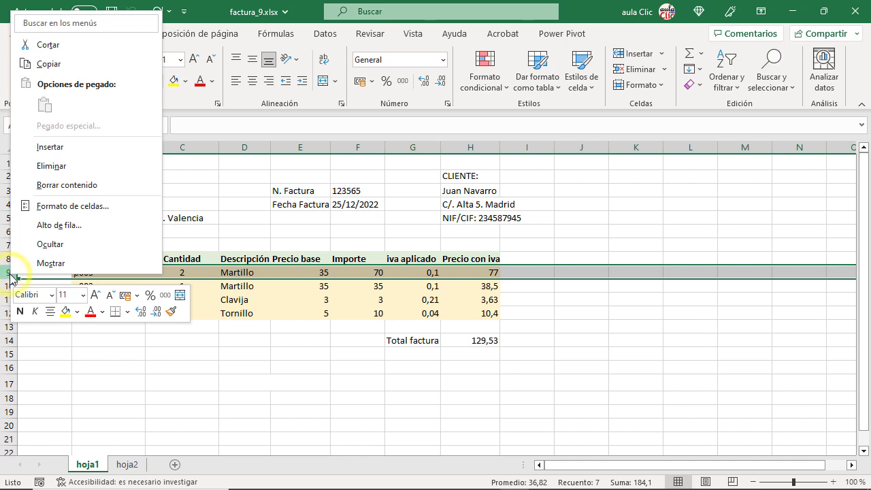
click(59, 167)
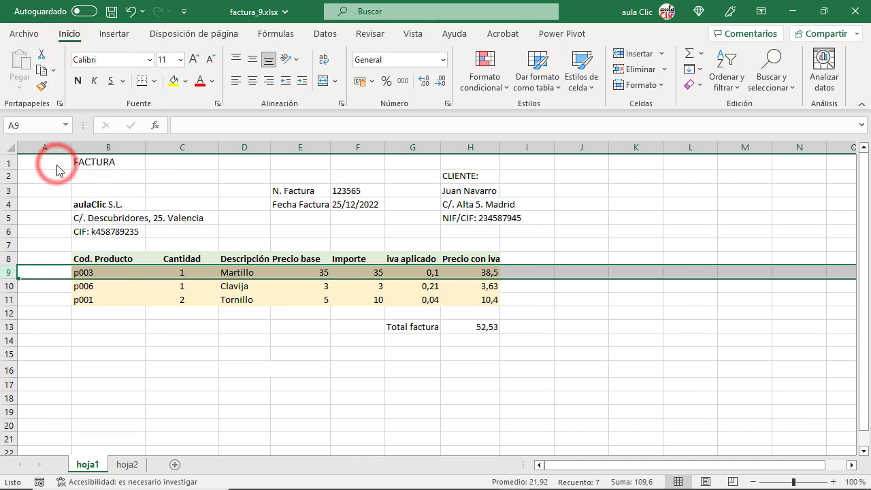
click(129, 10)
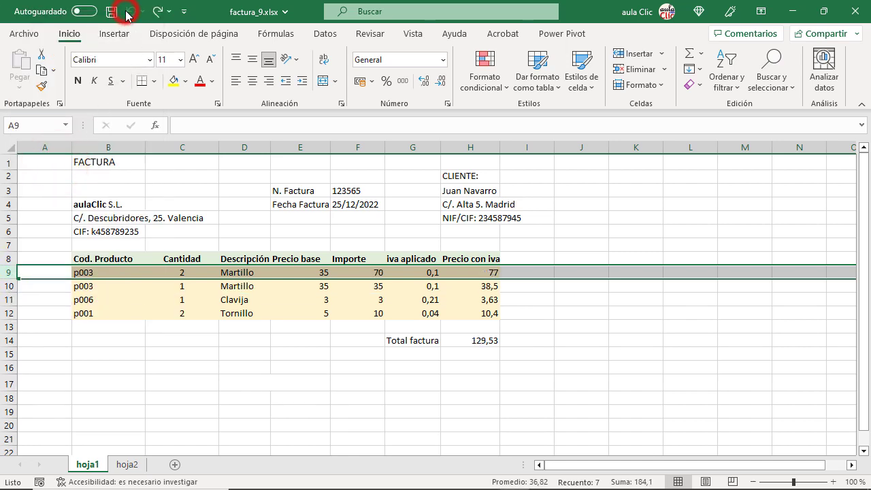
- Delete the Cantidad column C with Eliminar columnas de hoja, then undo it
click(198, 148)
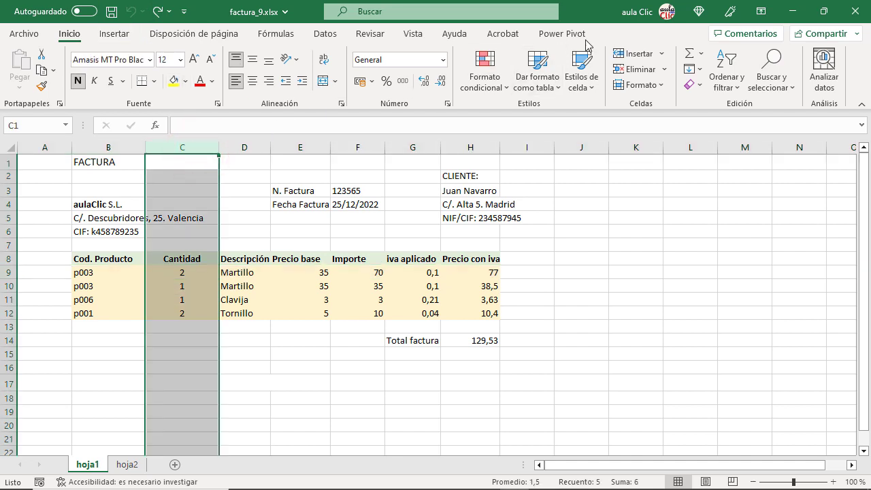
click(664, 70)
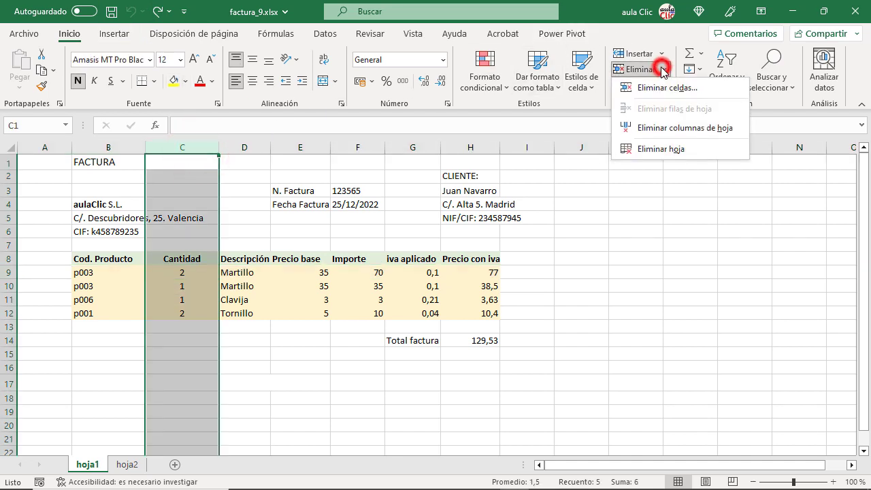
click(679, 130)
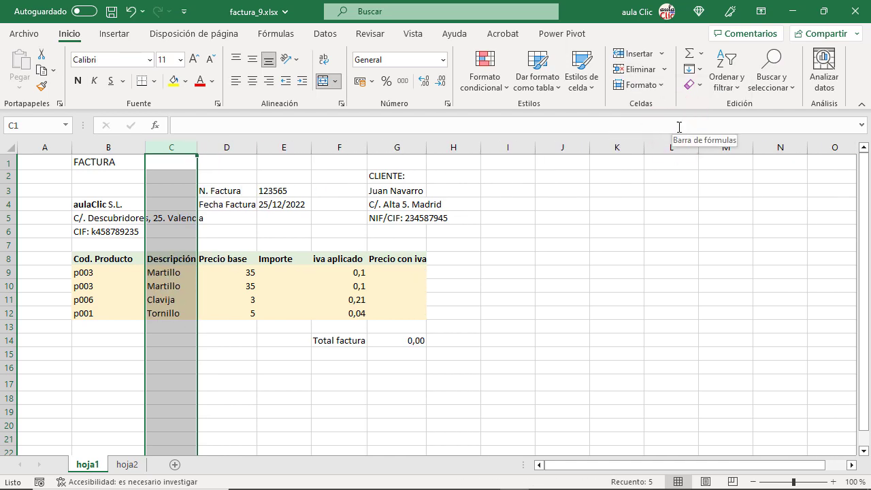
click(130, 12)
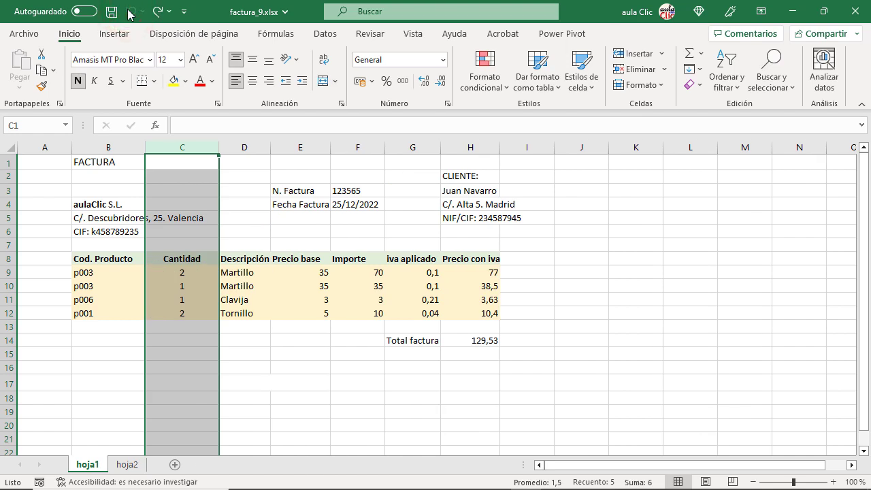
click(9, 273)
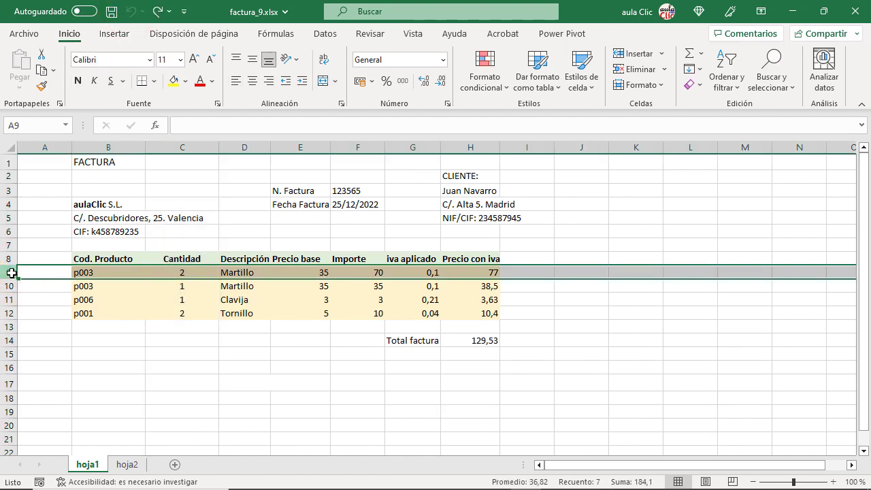
key(Delete)
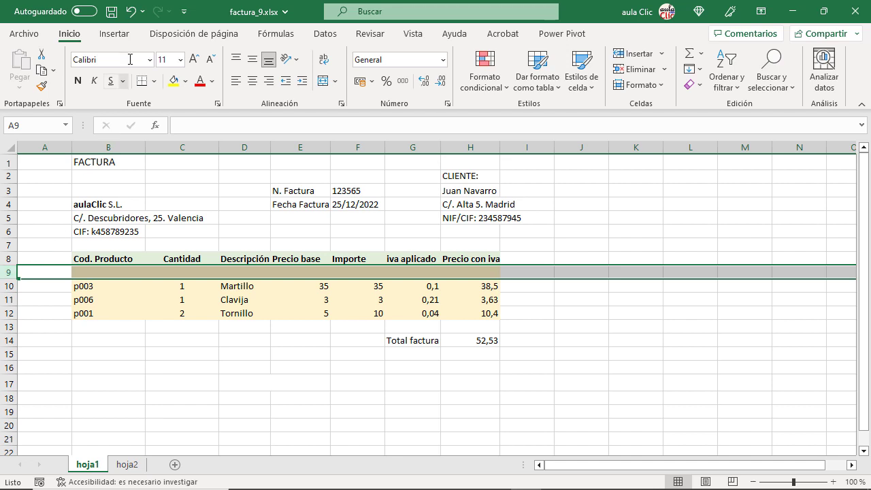
click(133, 10)
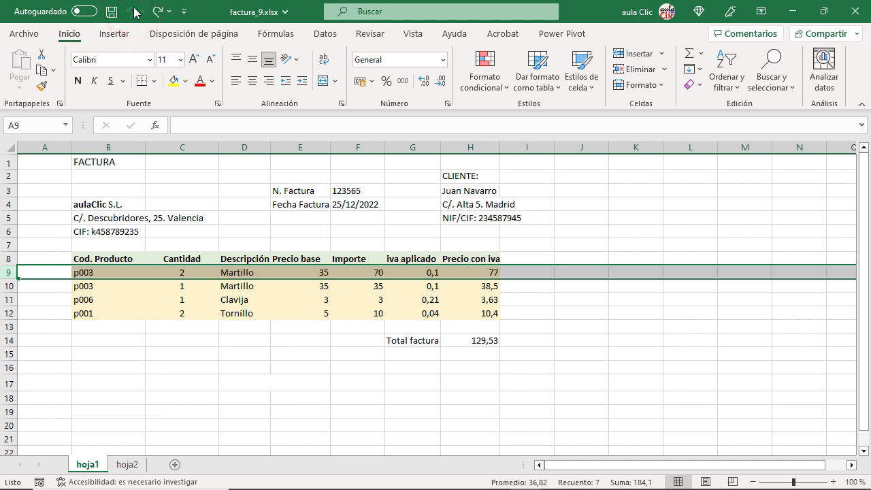
click(62, 163)
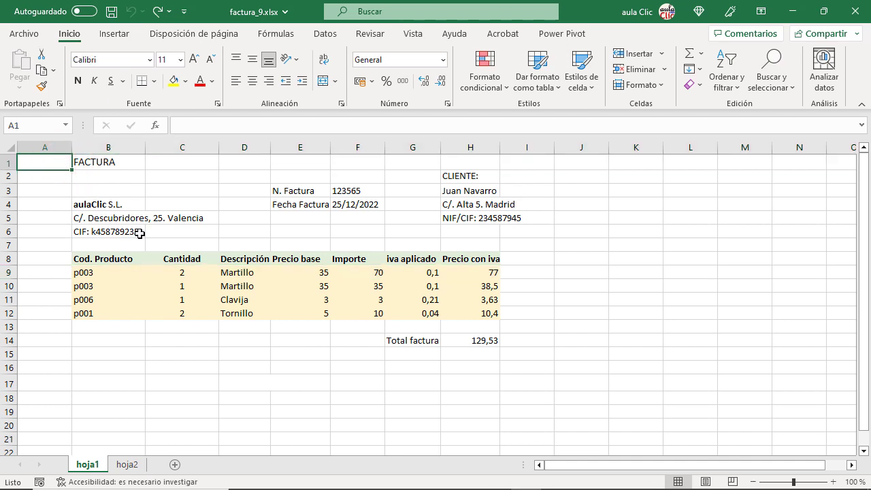
- Delete cell C9 with cells shifted left, moving Martillo into C9 so the total reads 52,53
click(181, 275)
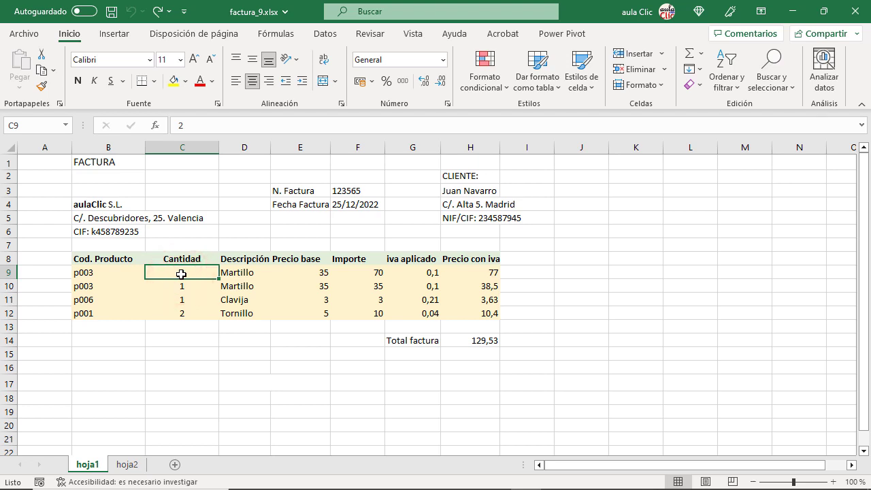
right_click(182, 275)
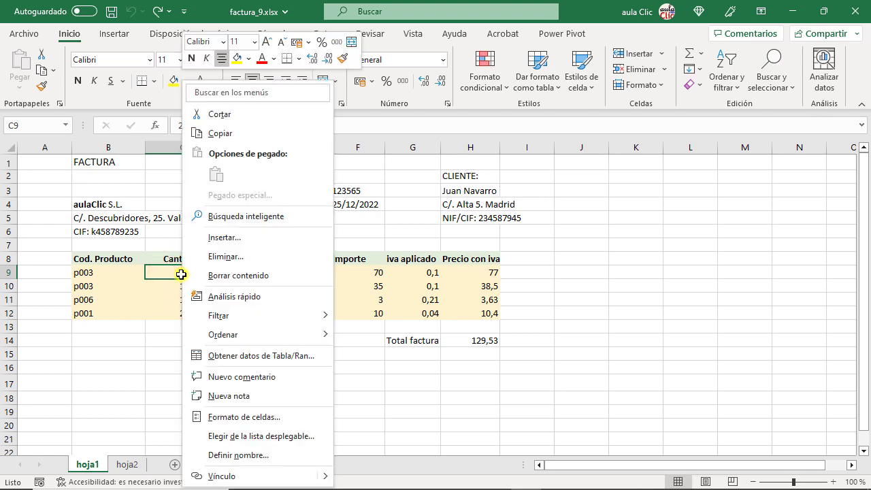
click(218, 257)
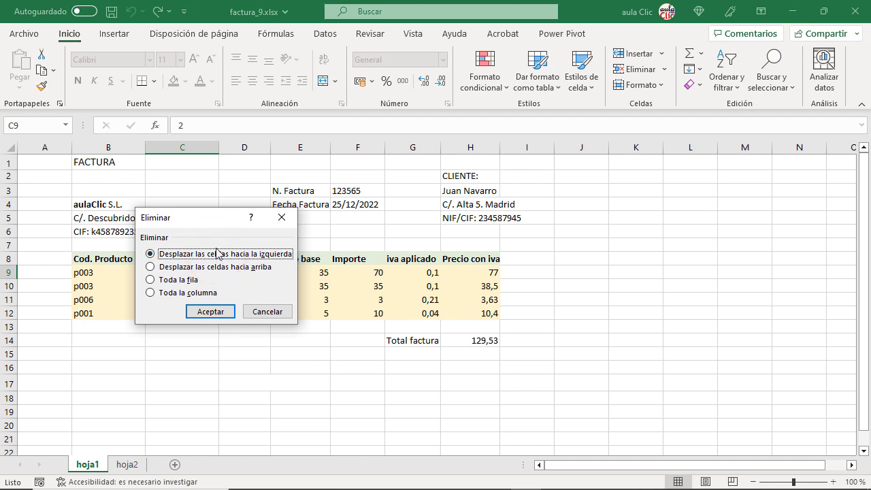
drag(209, 224, 323, 239)
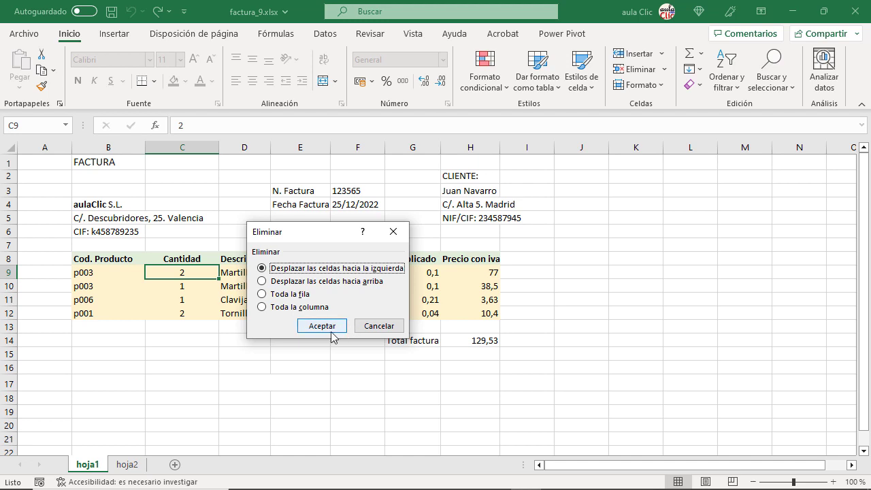
click(322, 326)
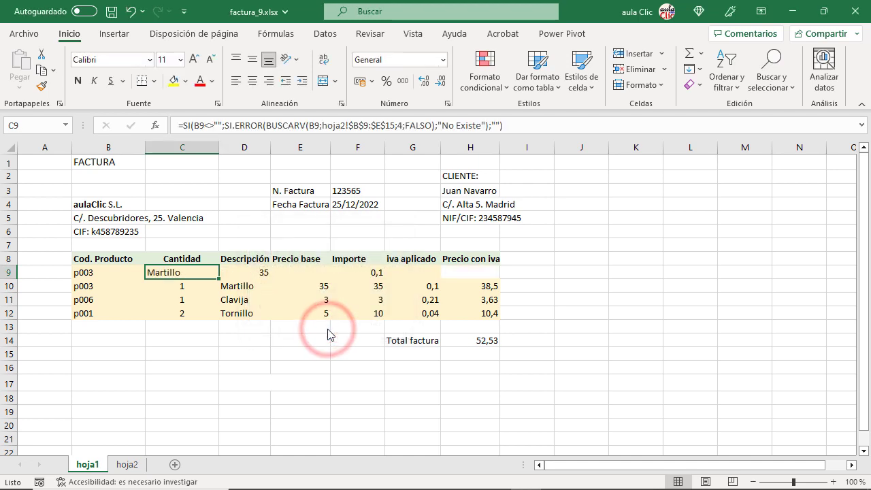